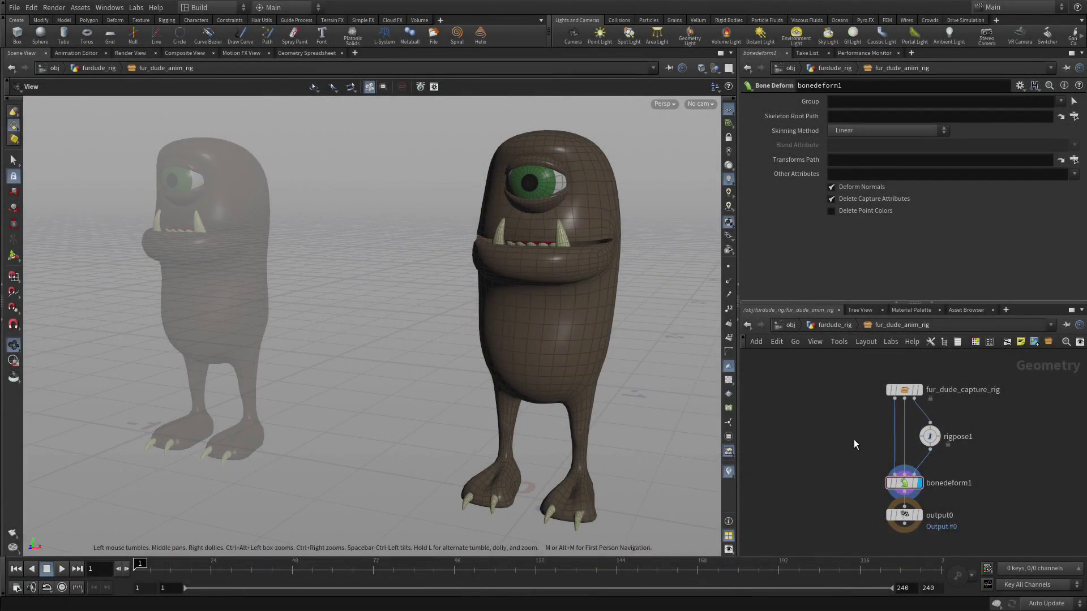
- Add a Delete Joints node to the network beside the fur_dude_capture_rig node
scroll(854, 440, "up", 3)
middle_click_drag(874, 422, 776, 491)
left_click_drag(829, 445, 832, 378)
left_click(844, 372)
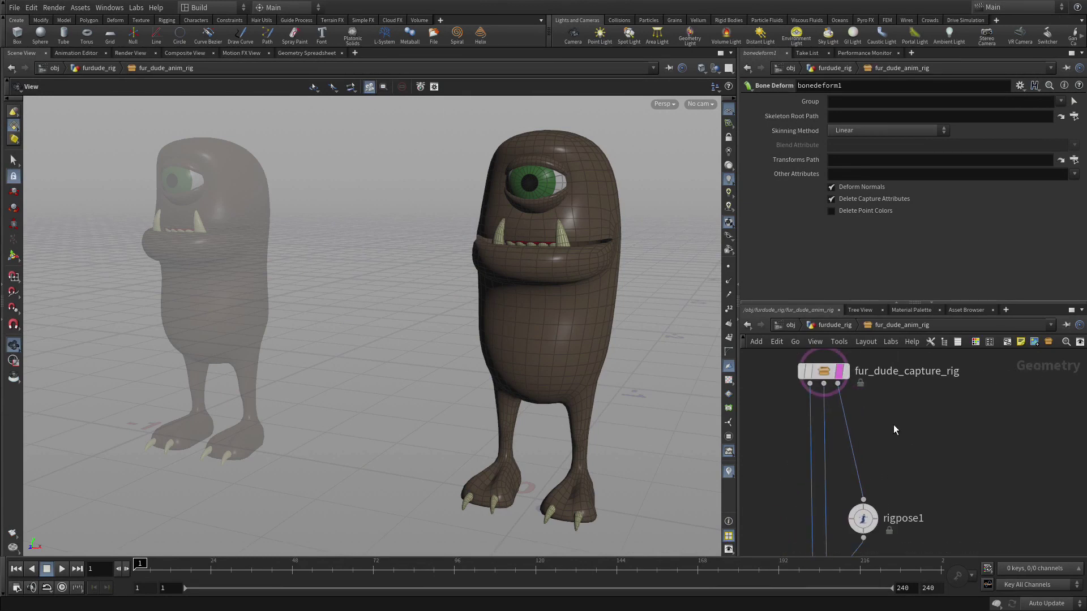
key("Tab")
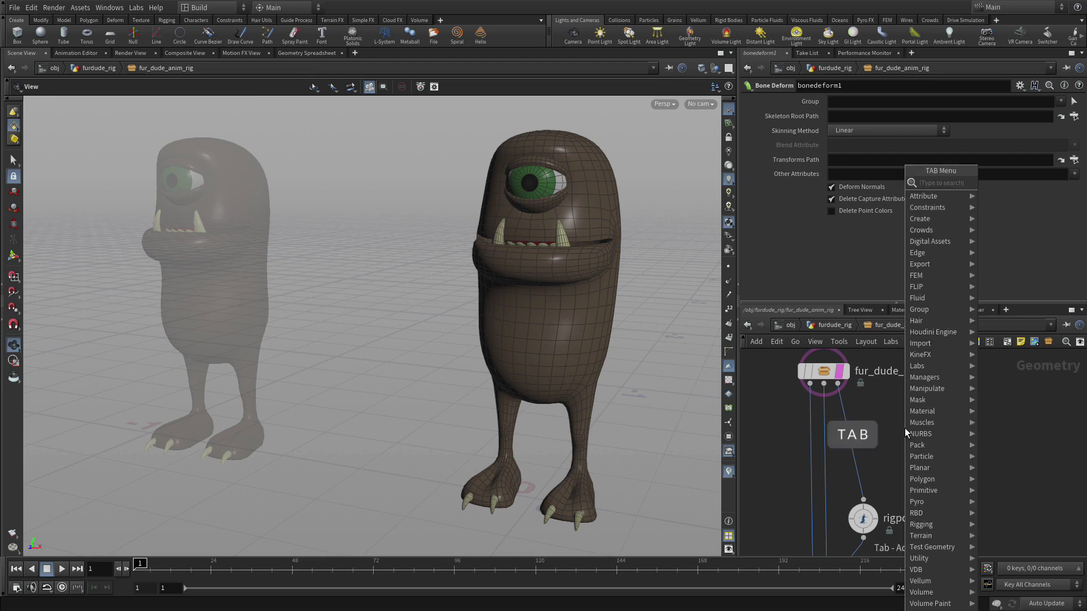
type("dele")
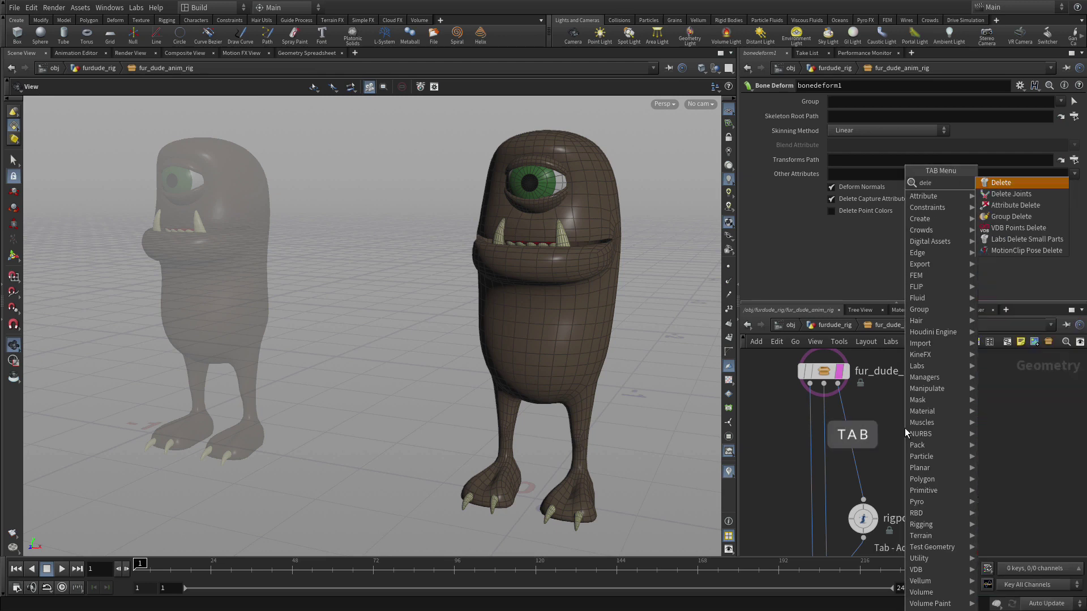
key("Down")
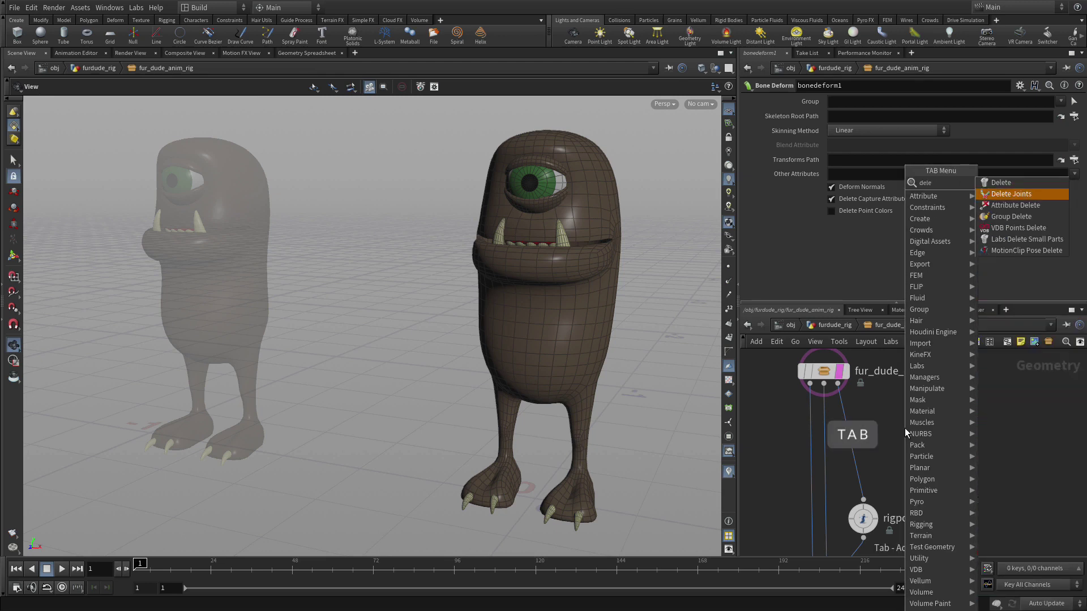
key("Return")
left_click(911, 427)
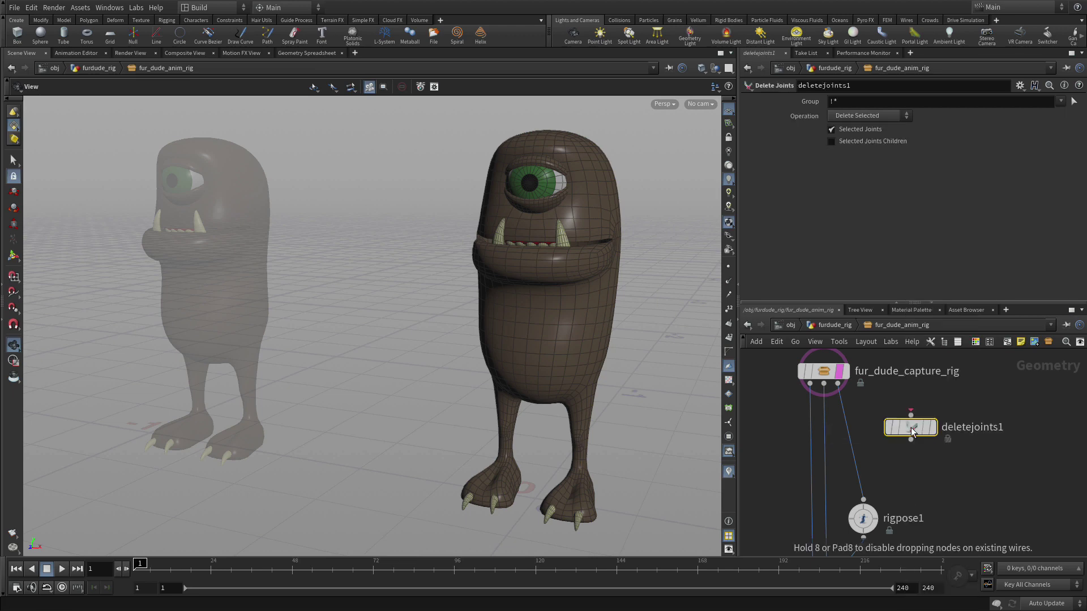
- Connect the capture rig's third output to the deletejoints1 node and display that node
left_click(838, 383)
left_click(911, 415)
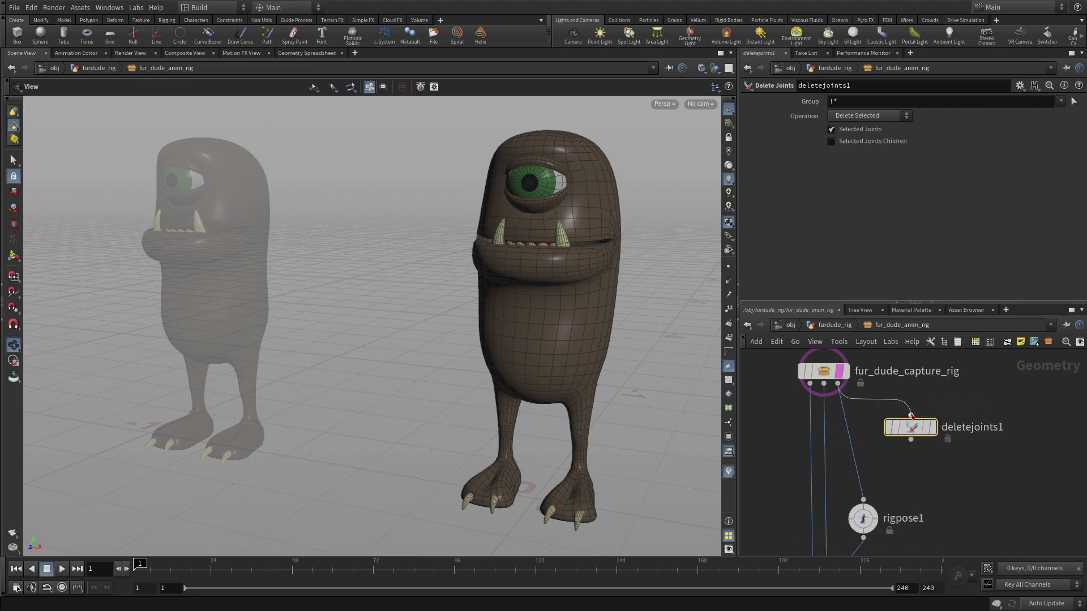
left_click(935, 429)
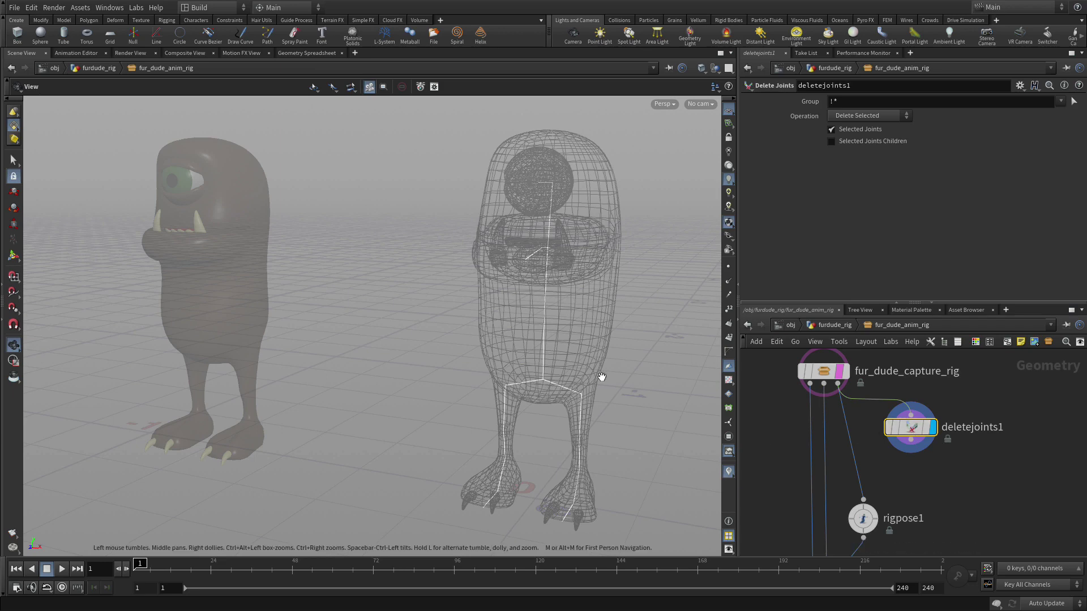
- Choose all joints of the right leg, from r_hip down to the toe, as the group to delete
right_click_drag(614, 374, 490, 311)
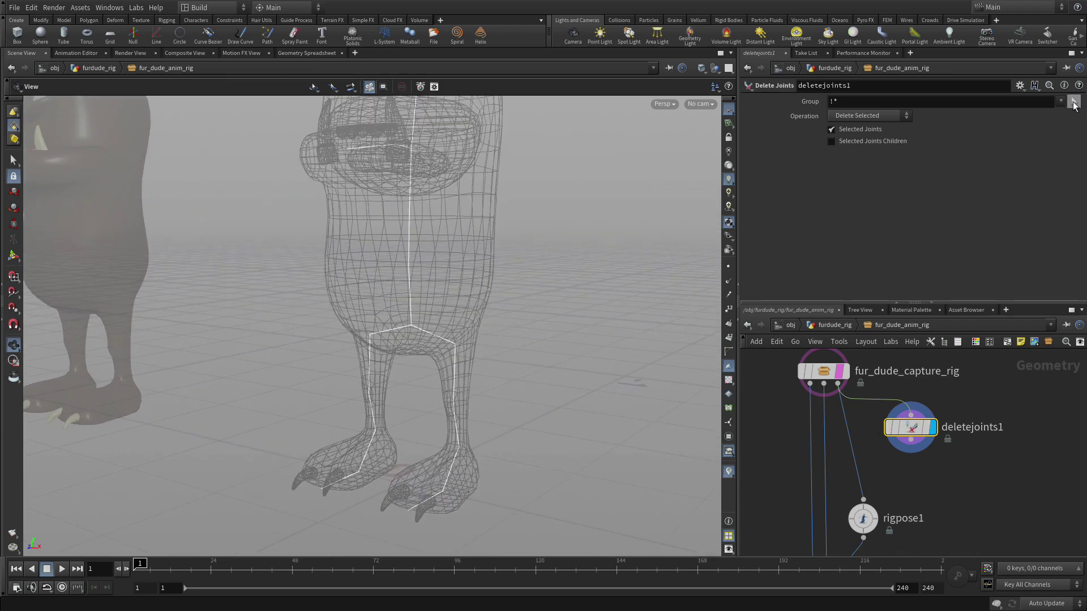
left_click(1074, 103)
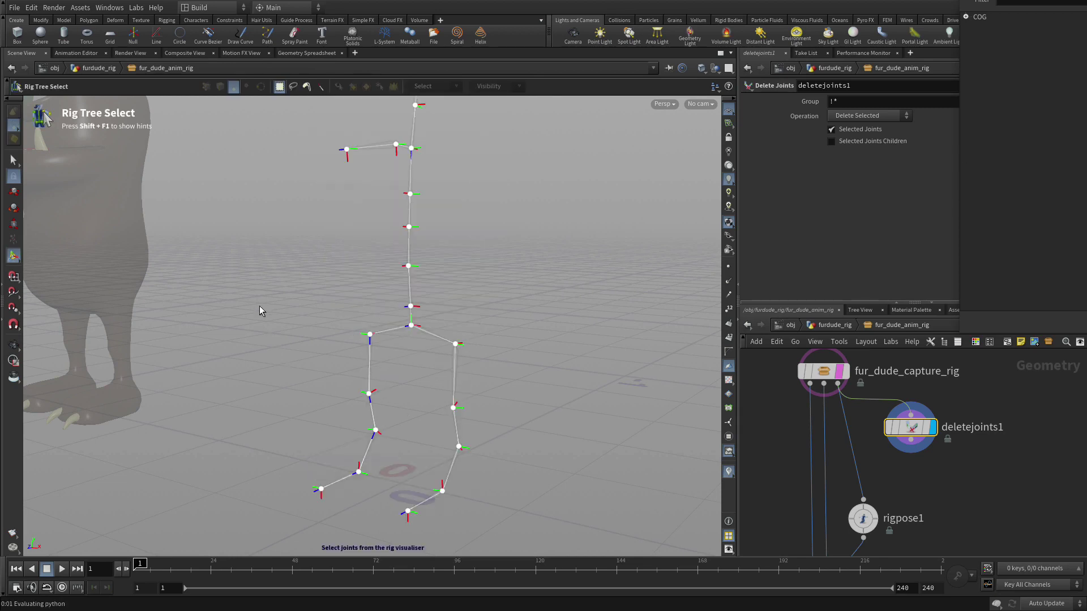
left_click_drag(260, 306, 386, 514)
key("Return")
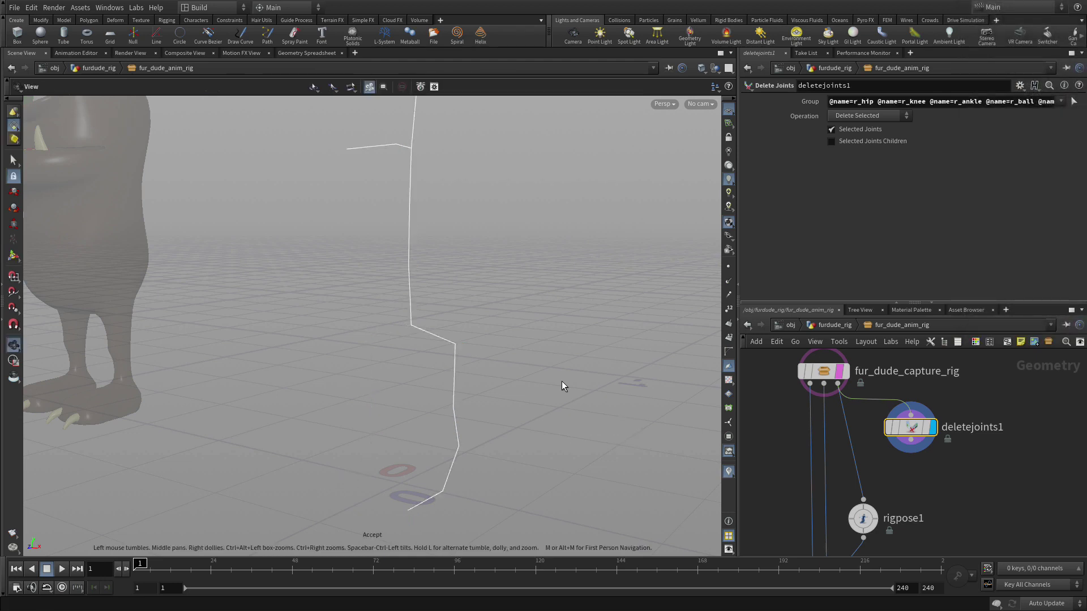
- Move deletejoints1 clear of the rigpose1 branch and append a Skeleton node to its output
middle_click_drag(933, 481, 844, 465)
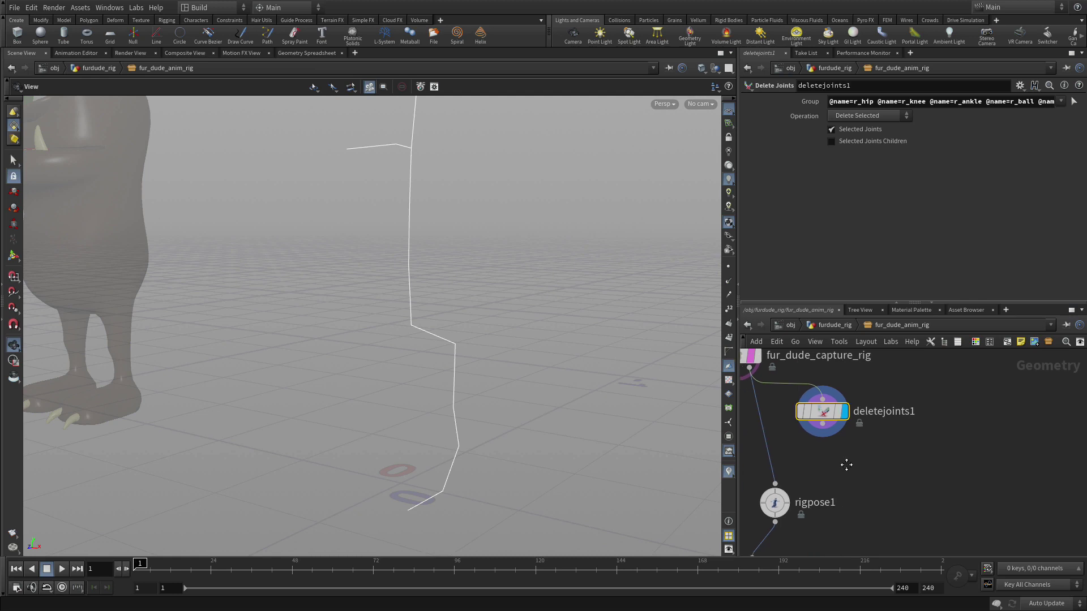
left_click_drag(828, 421, 875, 426)
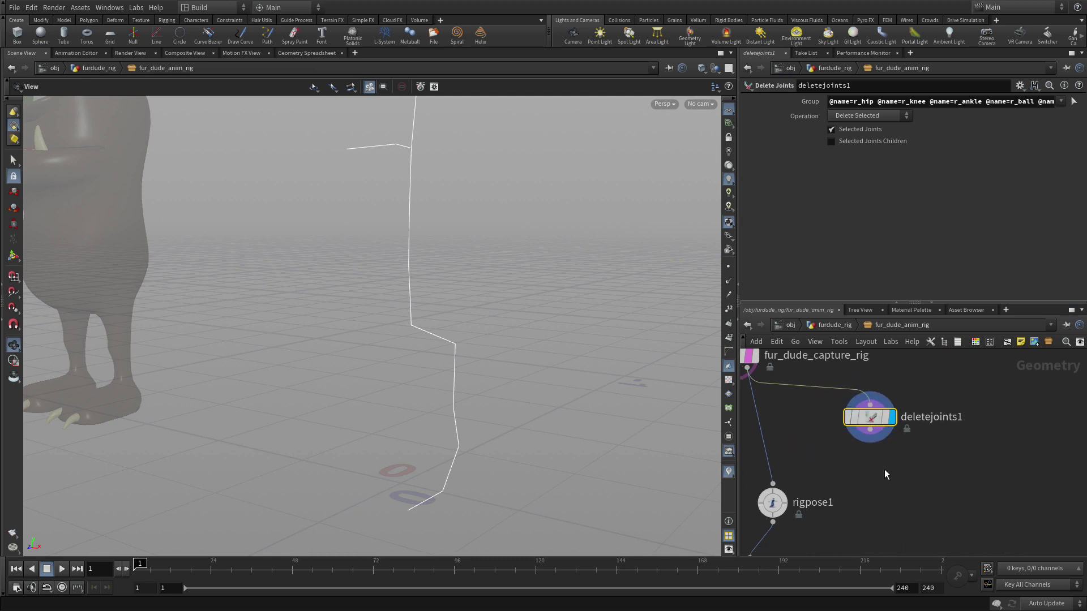
middle_click_drag(885, 470, 893, 451)
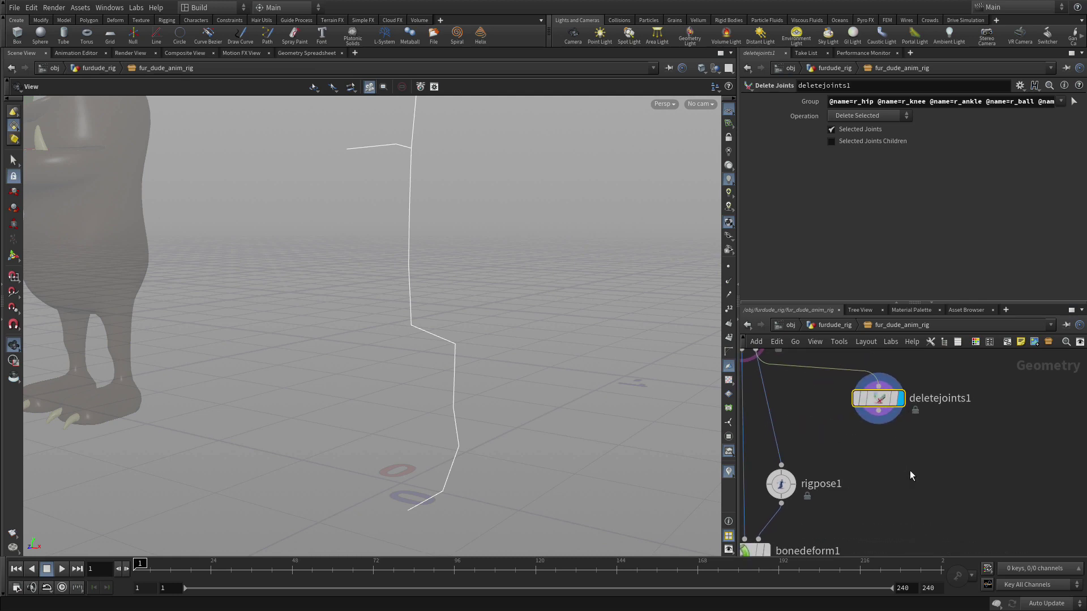
right_click(881, 420)
type("skele")
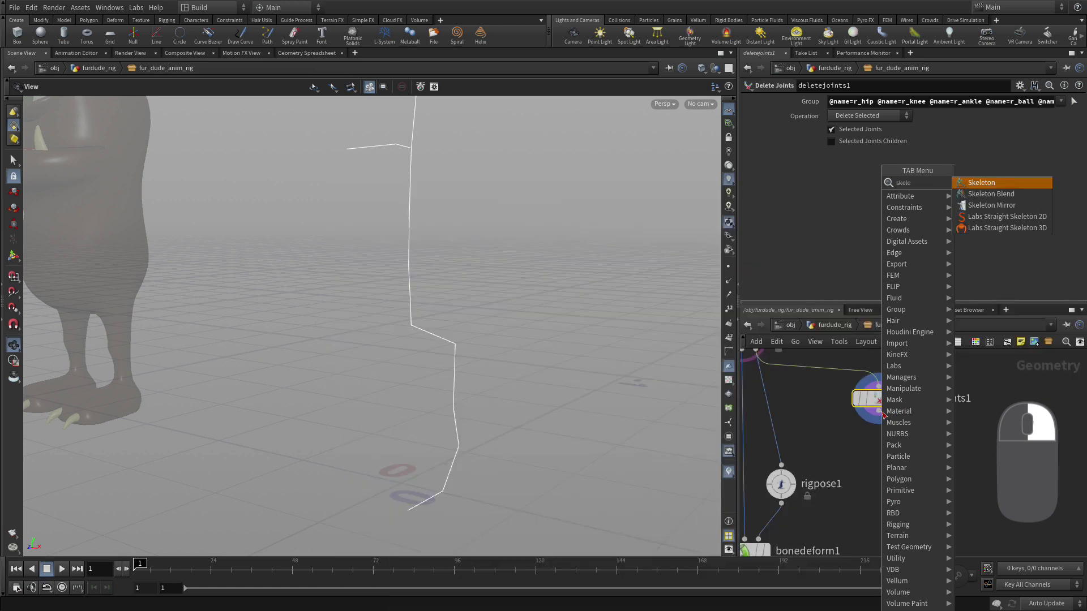
key("Return")
left_click(880, 466)
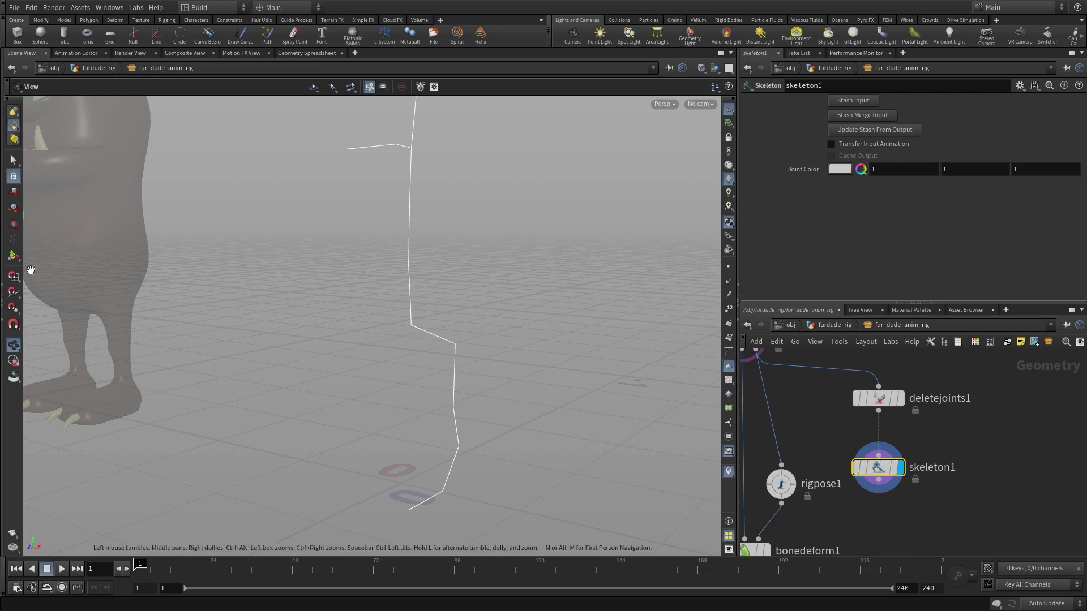
- Draw a single unconnected joint at the world origin with the Skeleton tool, using grid snapping
left_click(14, 280)
left_click(14, 255)
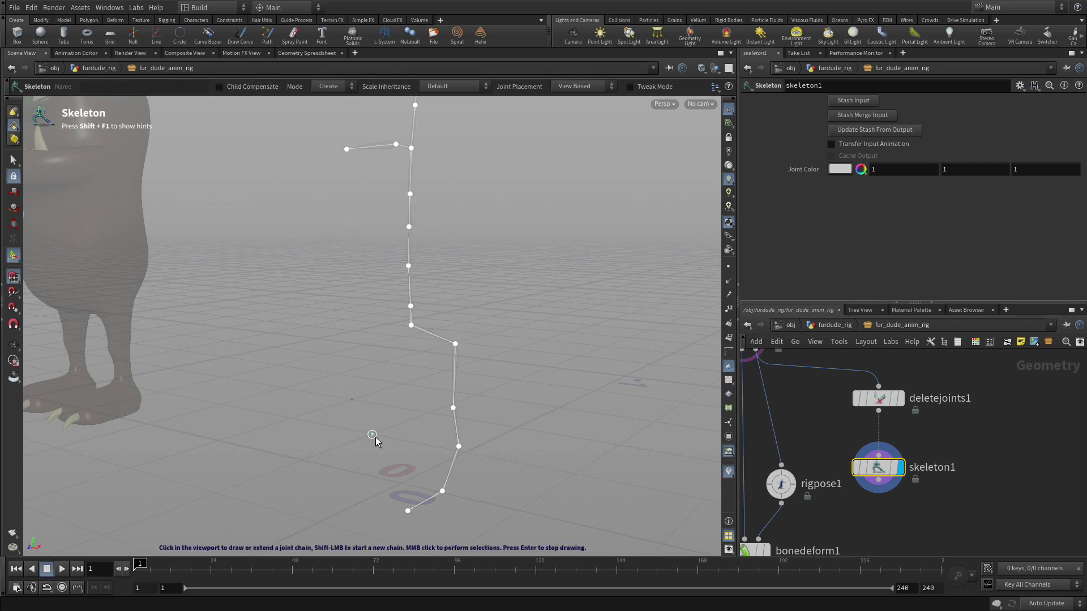
left_click(401, 482)
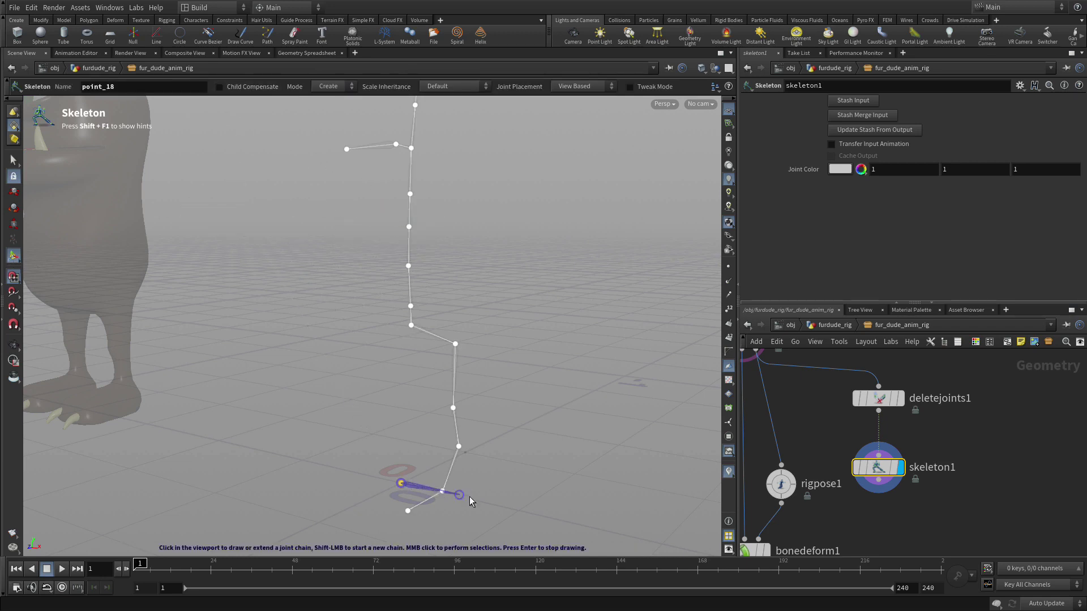
middle_click(579, 462)
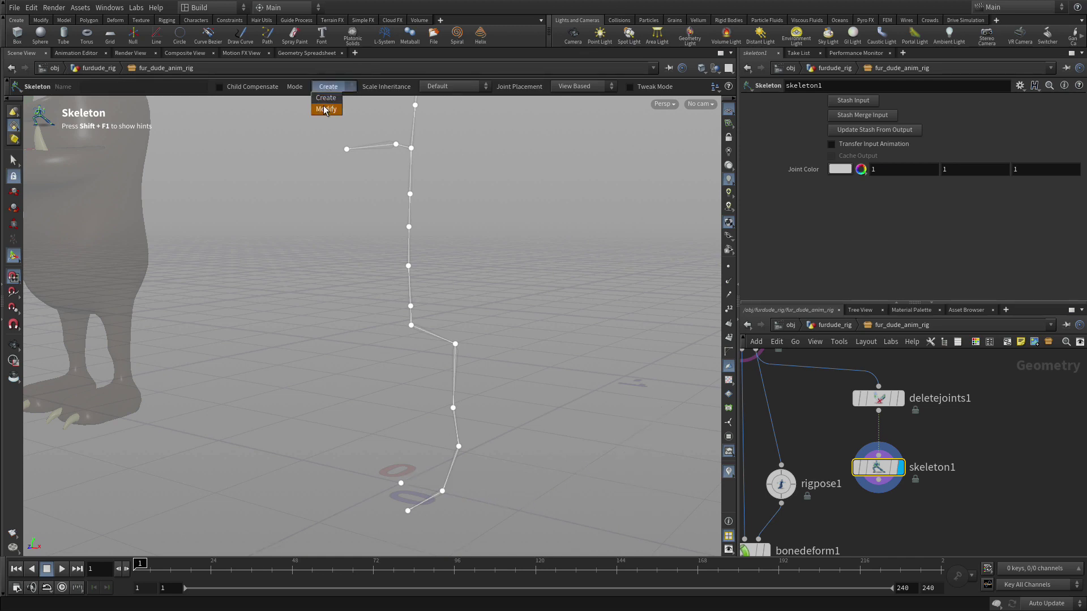
- Switch the Skeleton tool to Modify mode and rename the origin joint as furdude_main
left_click(326, 108)
left_click(400, 484)
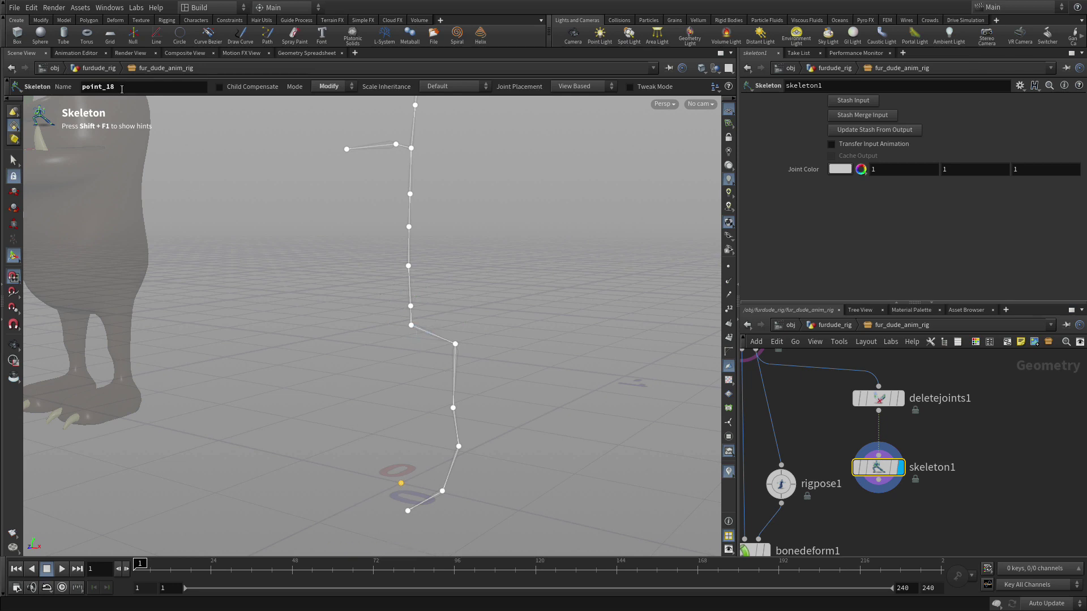
double_click(83, 87)
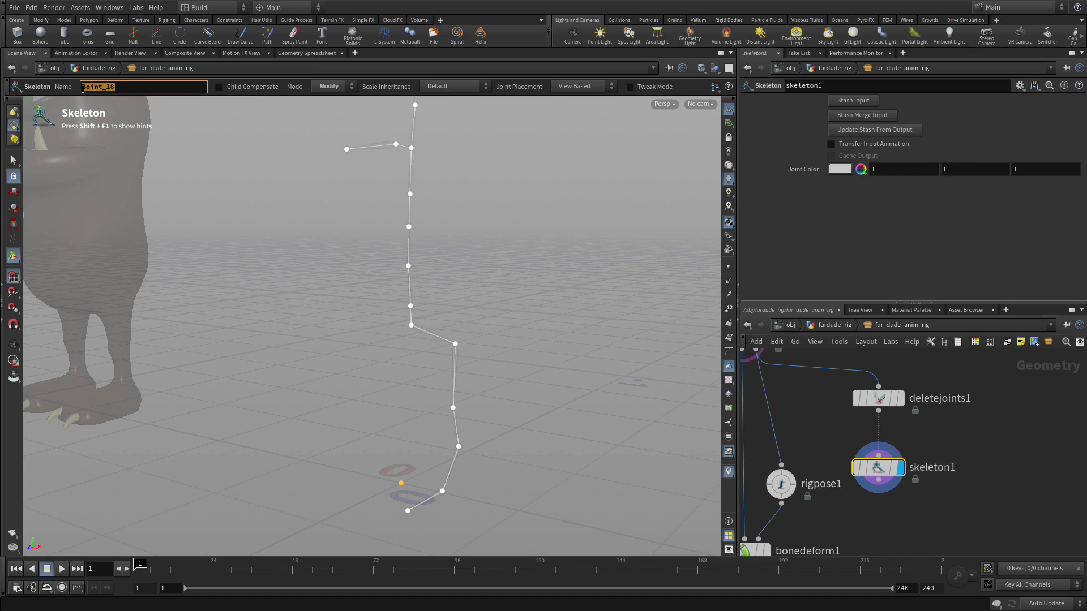
type("furdude_main")
key("Return")
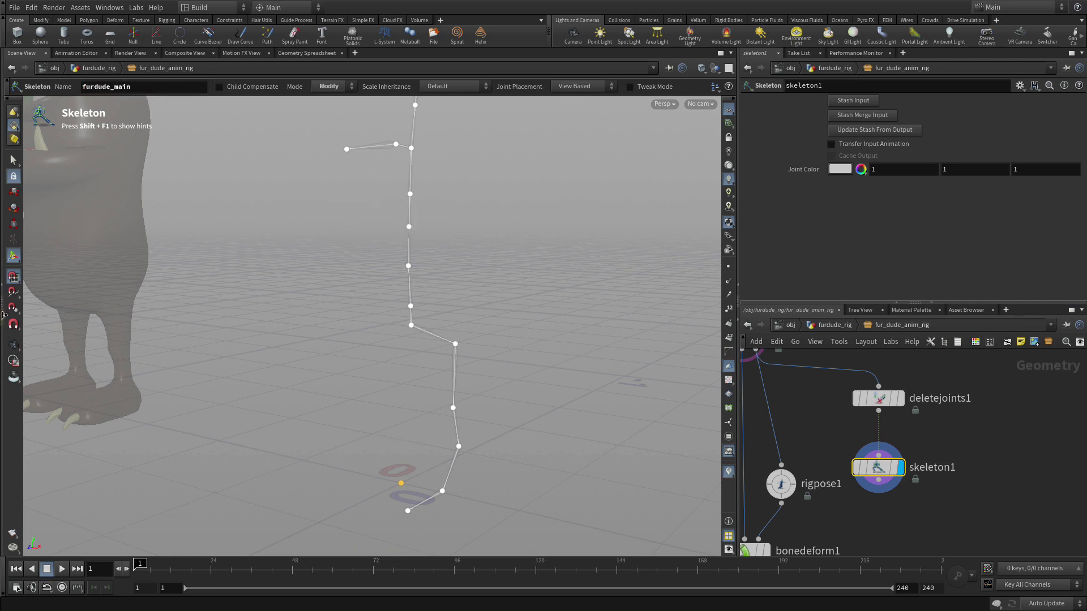
- Turn on the joint axes display and show the character's leg and foot in the Right view
right_click(453, 213)
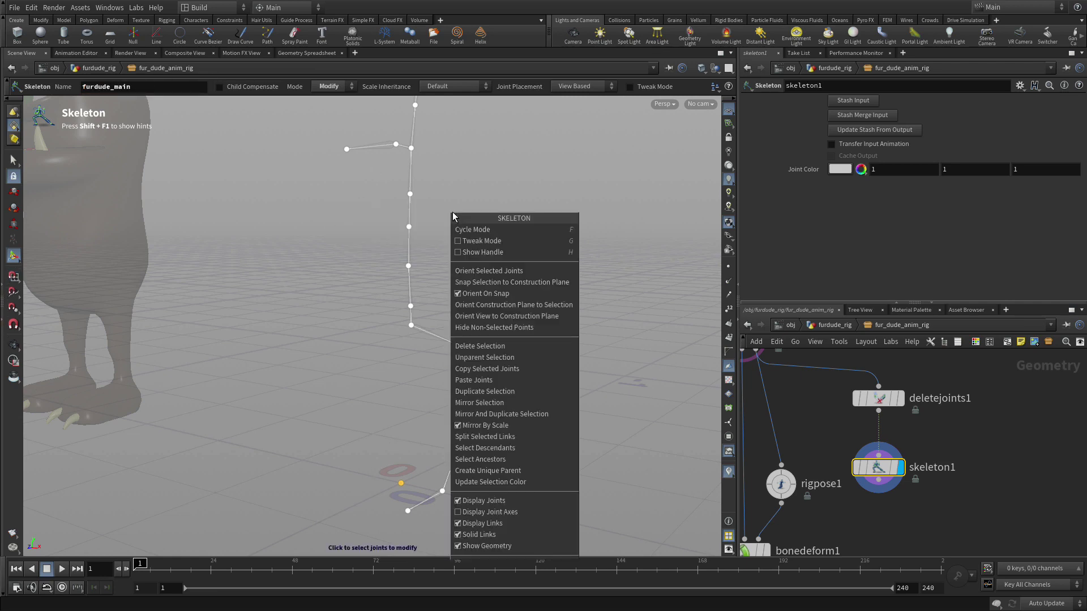
left_click(483, 513)
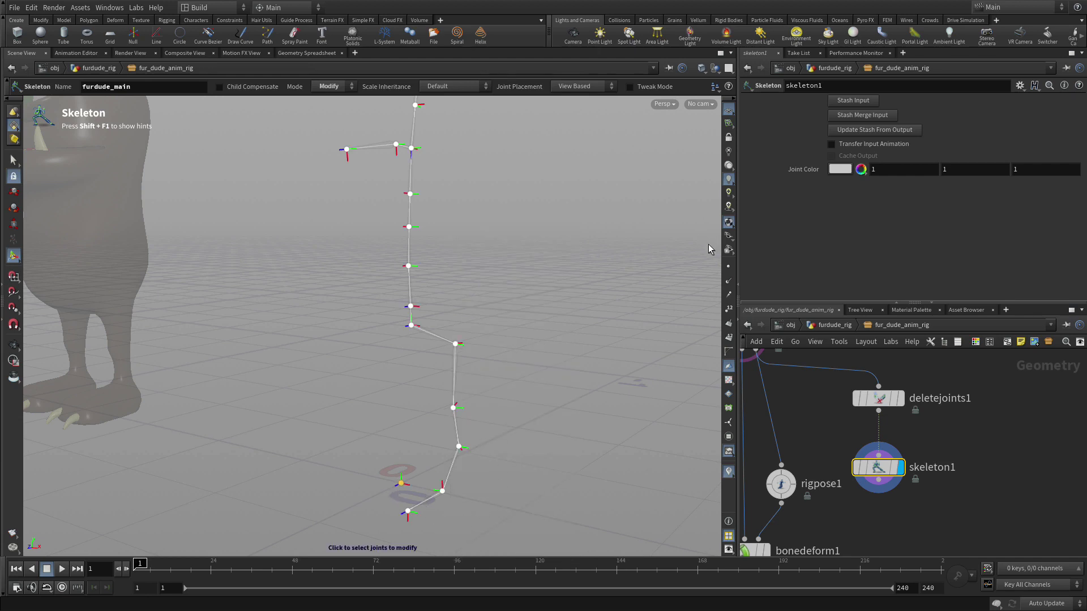
key("space+b")
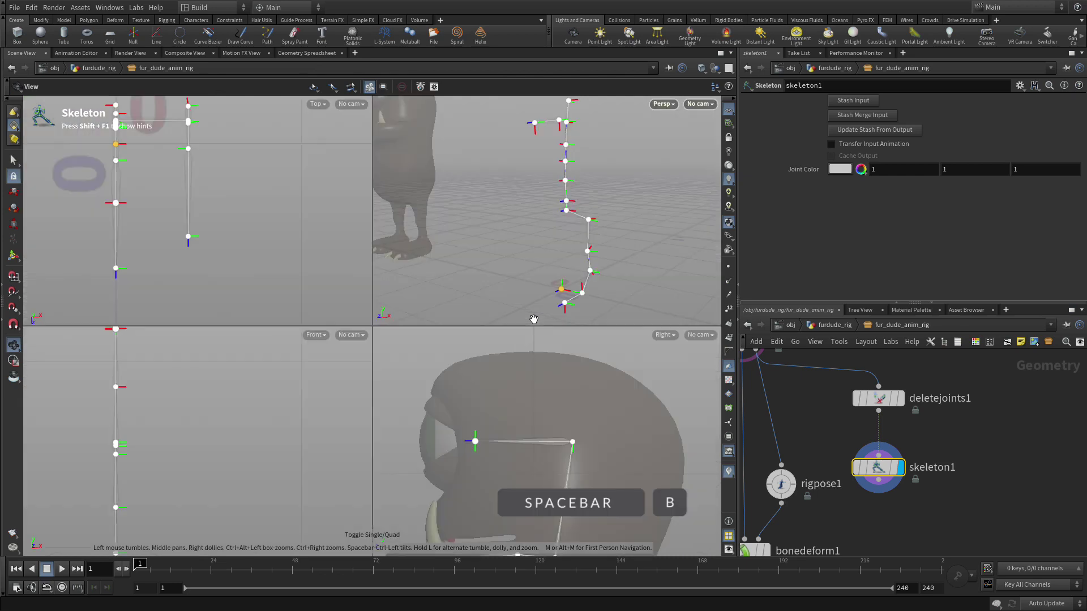
key("space+b")
right_click_drag(569, 325, 286, 398)
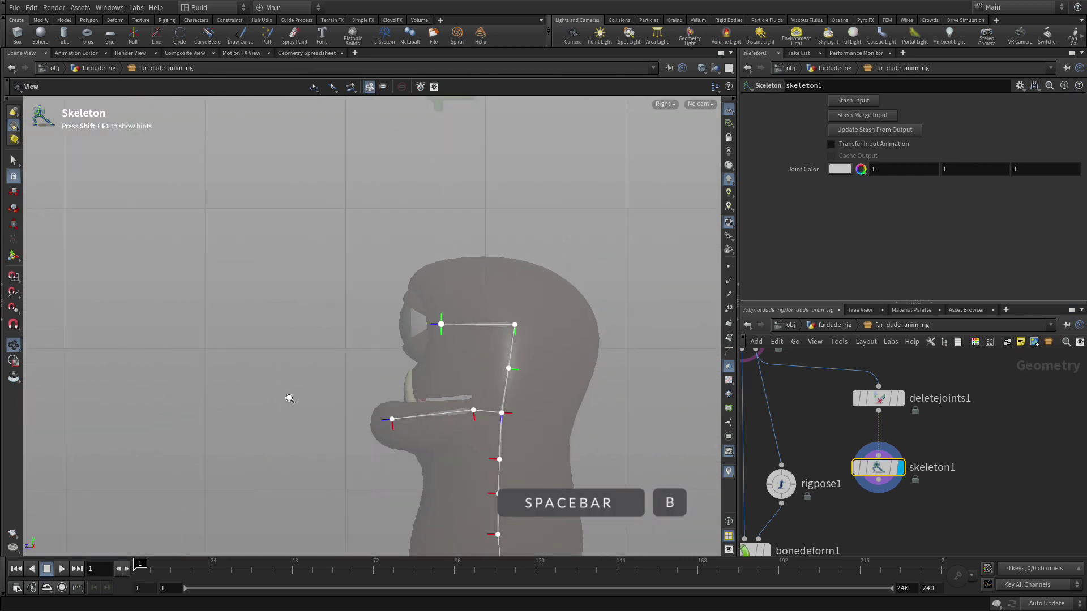
middle_click_drag(436, 410, 311, 90)
right_click_drag(358, 301, 447, 289)
middle_click_drag(428, 345, 513, 321)
scroll(517, 316, "up", 2)
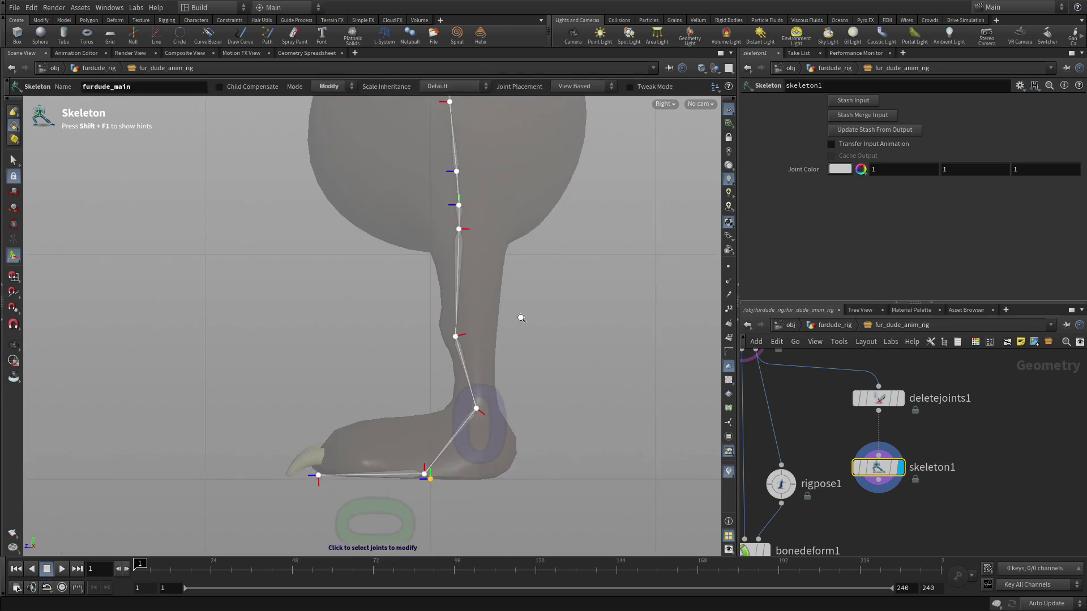
- In Create mode, draw one child joint from l_toe to the back of the heel at ground level
left_click(329, 86)
left_click(326, 99)
middle_click(235, 328)
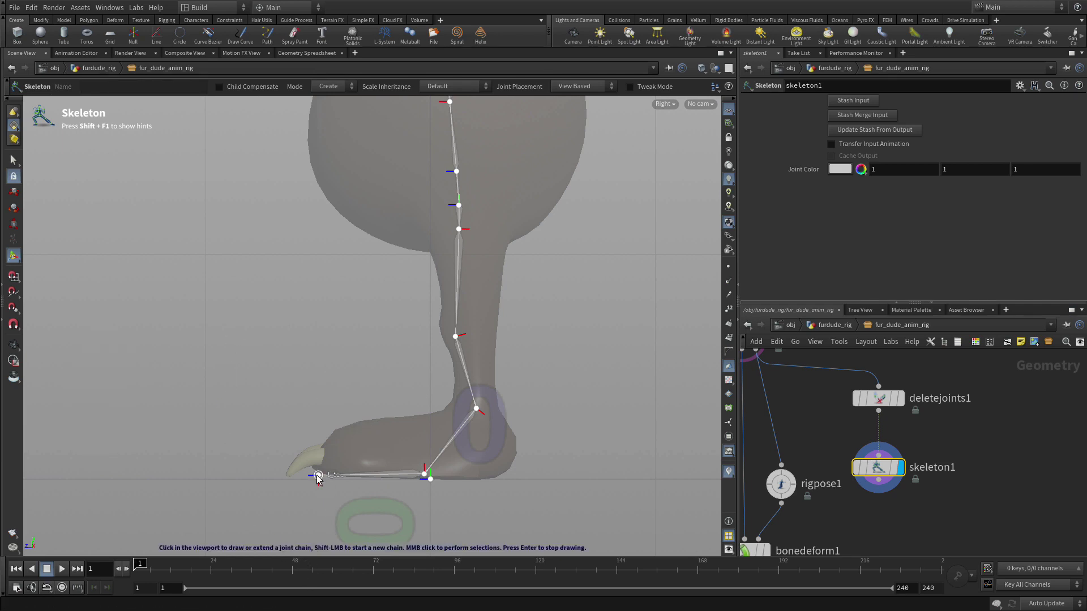
left_click(318, 476)
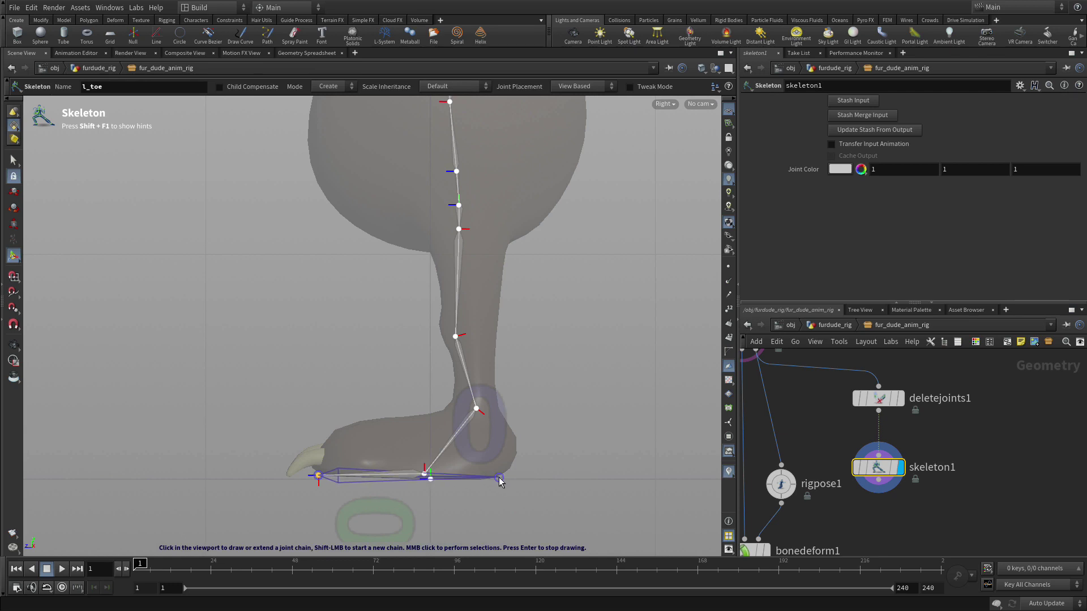
left_click(498, 478)
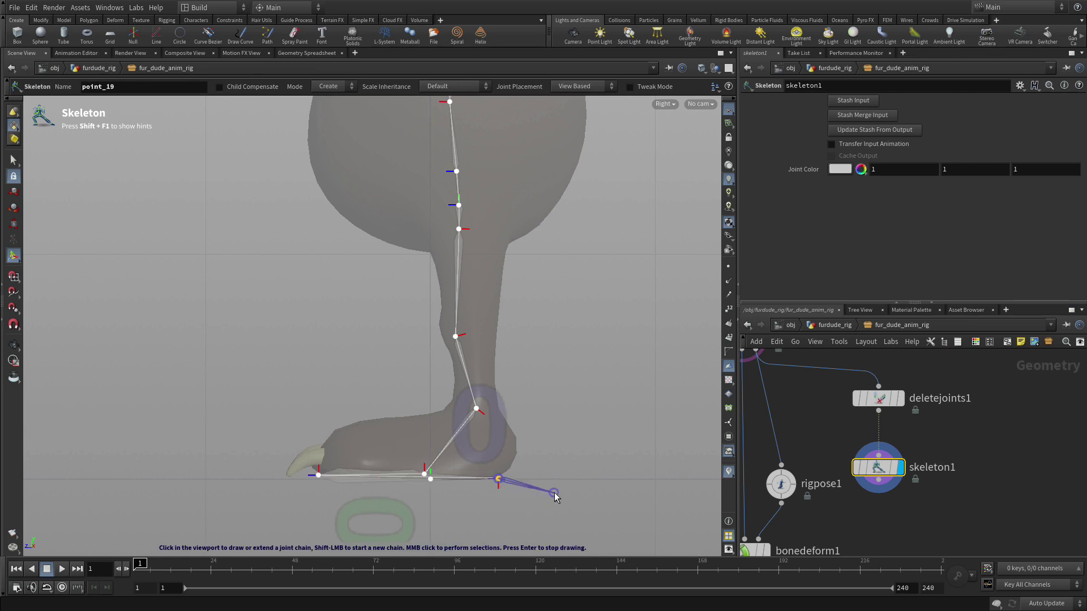
middle_click(588, 452)
- Return to Modify mode and rename the new heel joint as l_heel
left_click(326, 86)
left_click(327, 109)
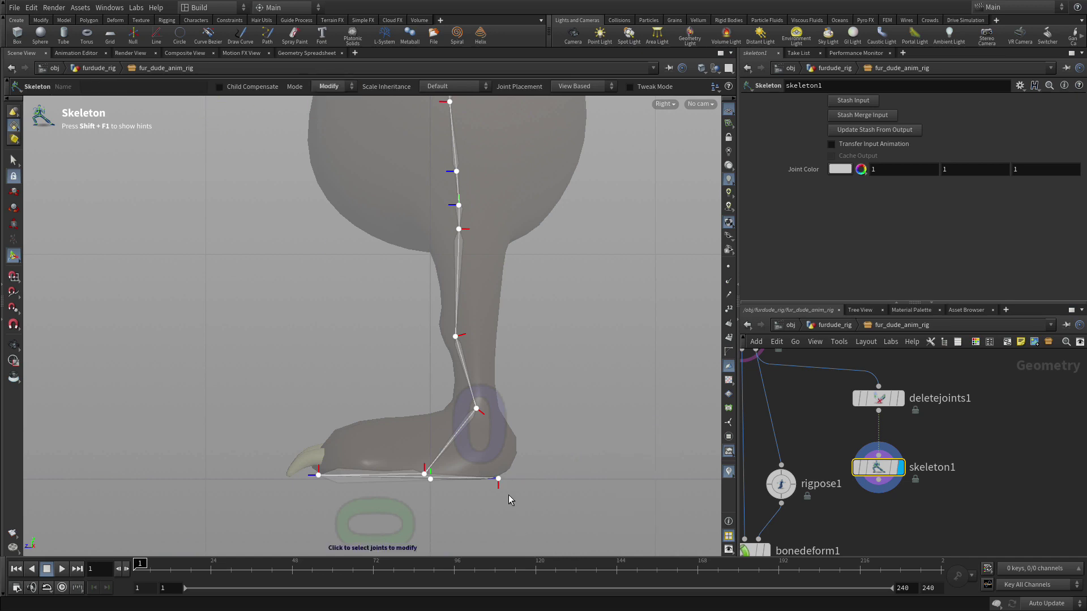
left_click(499, 479)
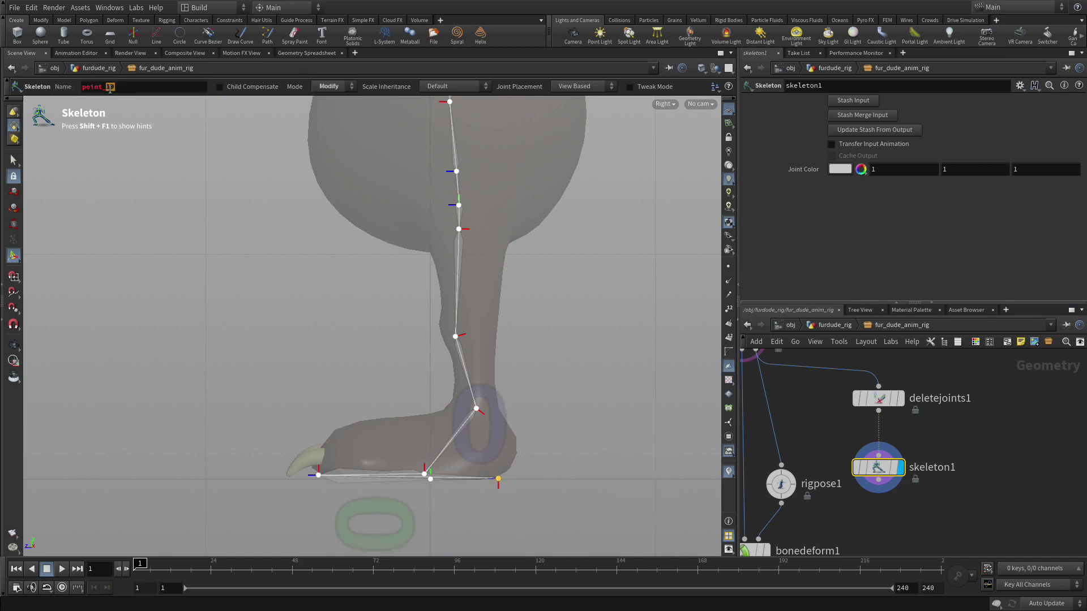
left_click(61, 87)
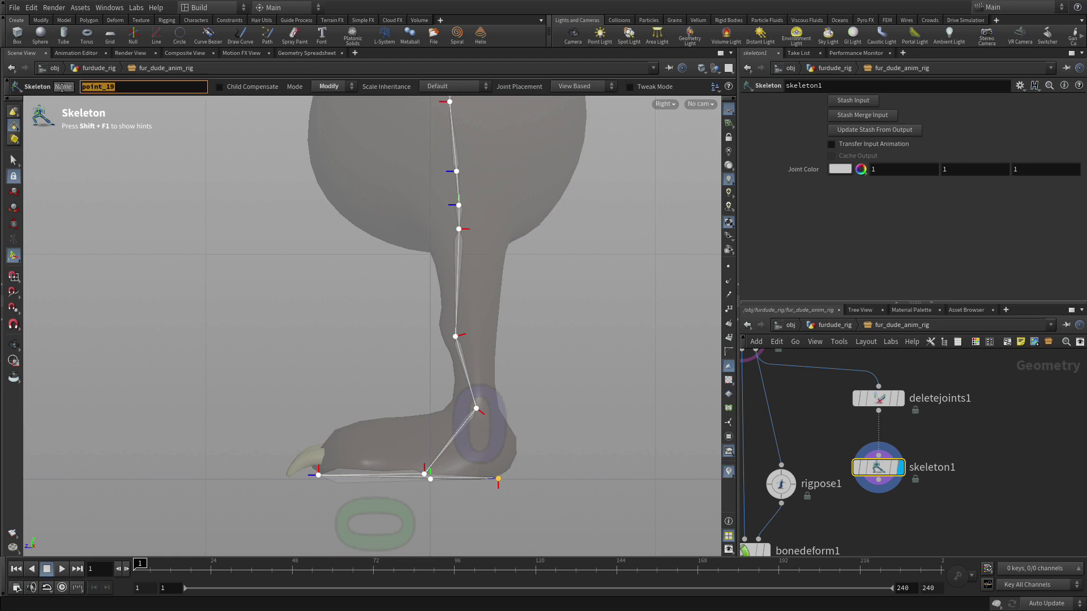
type("L_heel")
key("Return")
- Enable Child Compensate and set the l_heel joint's Rotate values to 0, 0, 0
key("p")
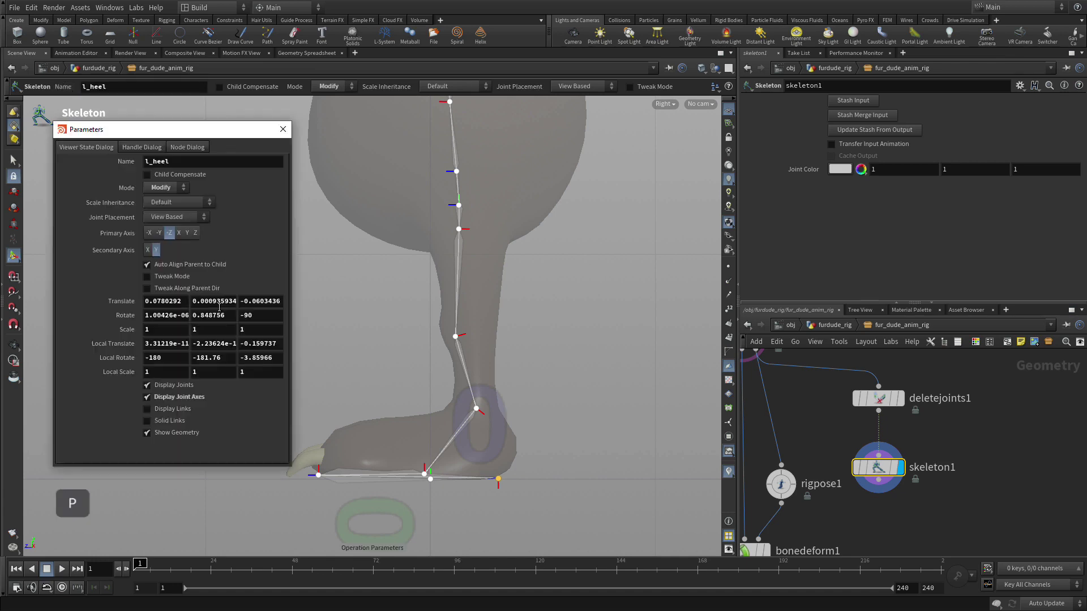
left_click(165, 316)
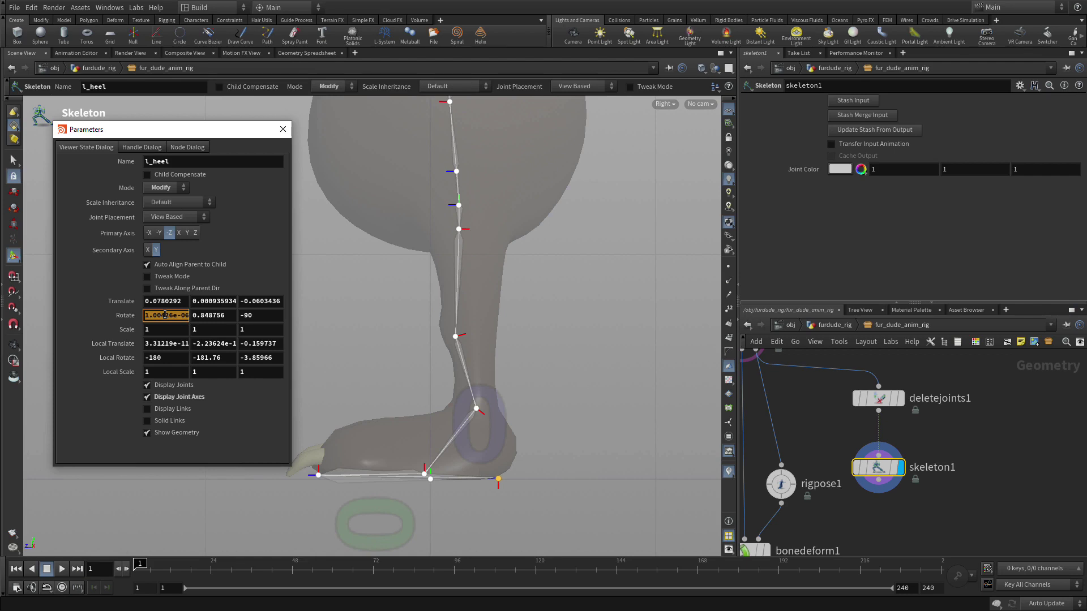
left_click(155, 175)
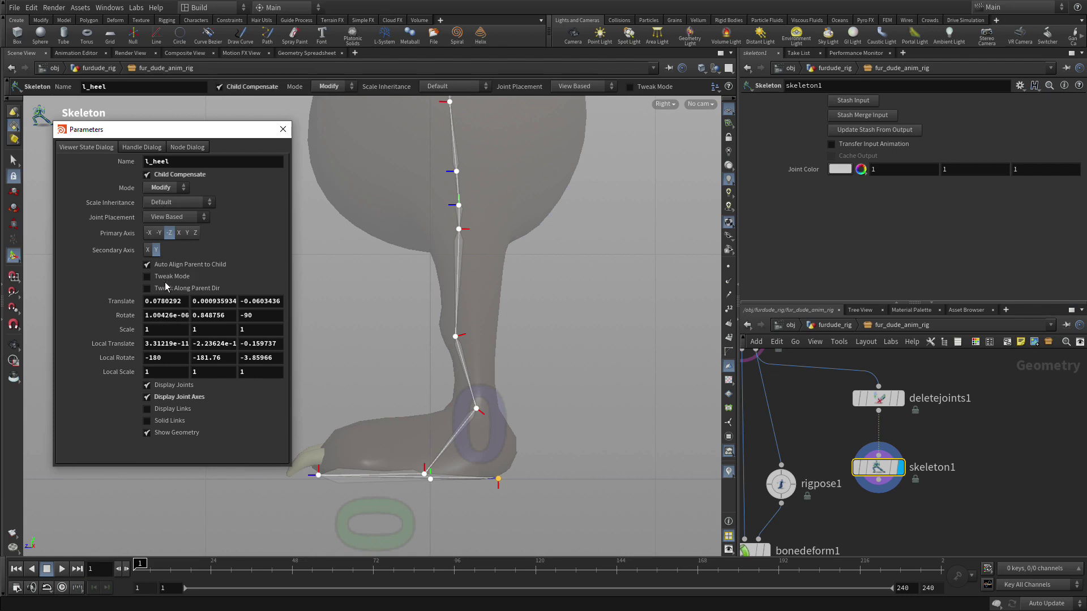
left_click(172, 315)
type("0")
key("Tab")
type("0")
key("Tab")
type("0")
key("Tab")
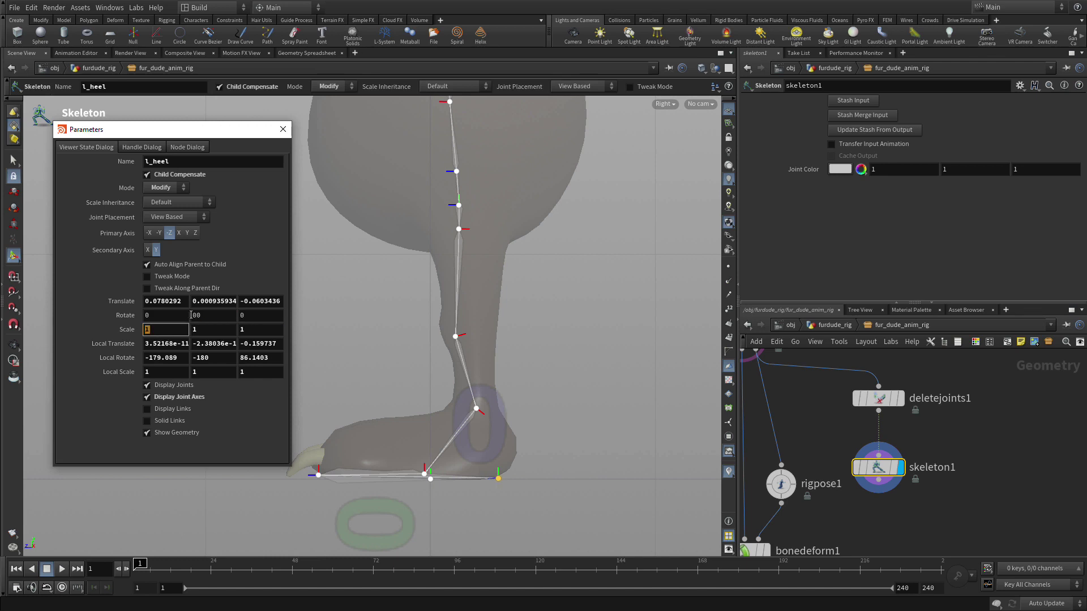
left_click(201, 318)
key("Return")
left_click(282, 130)
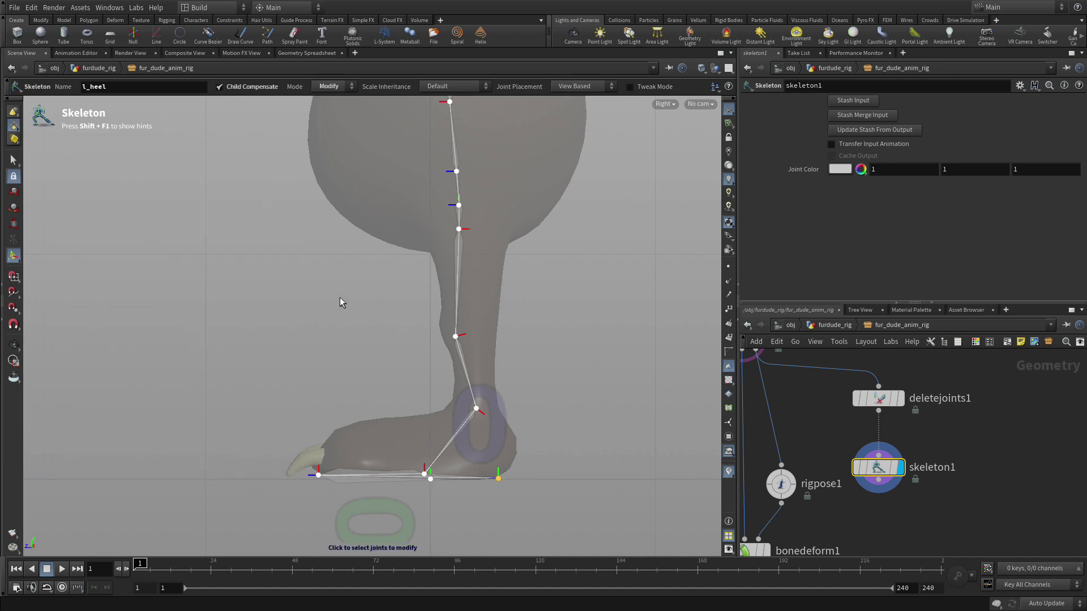
- In Create mode, place a separate unparented joint in front of the character's face at eye height
middle_click_drag(267, 199, 409, 473, "alt")
middle_click_drag(333, 262, 354, 481, "alt")
key("Return")
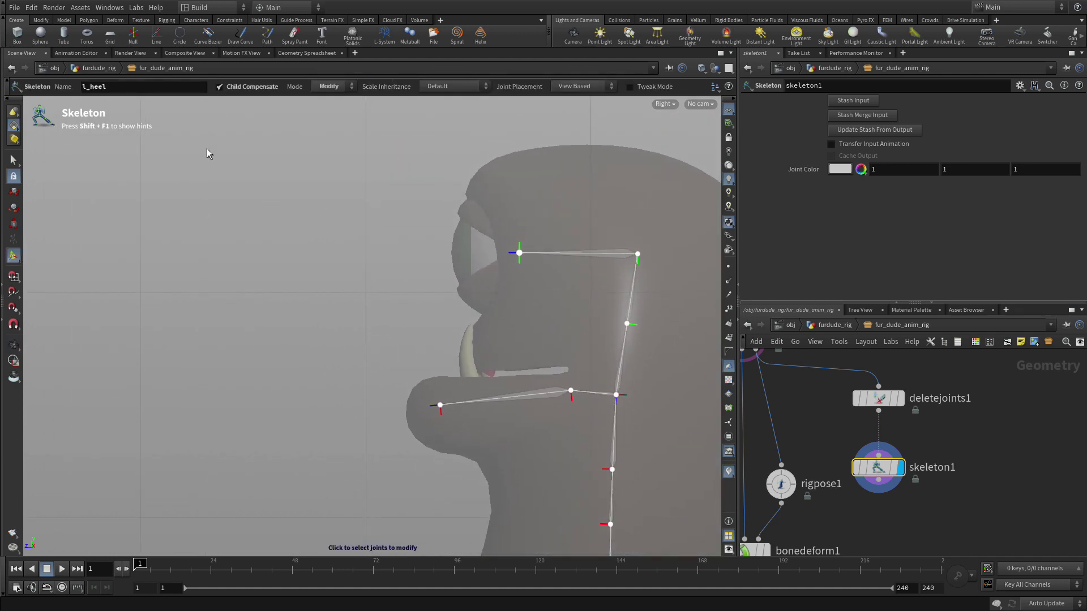
left_click(331, 87)
left_click(326, 99)
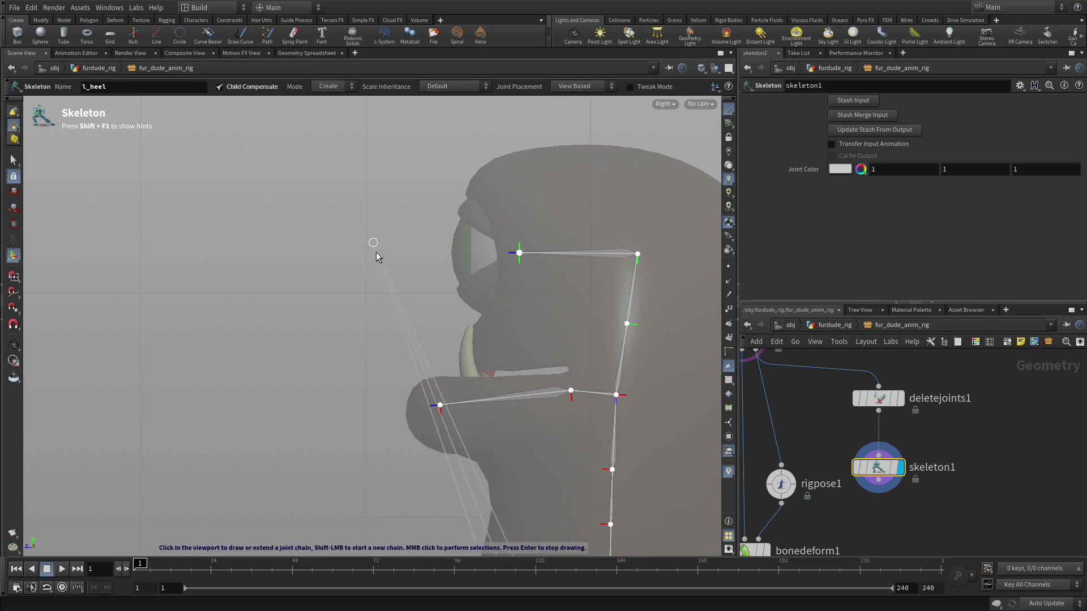
middle_click(264, 248)
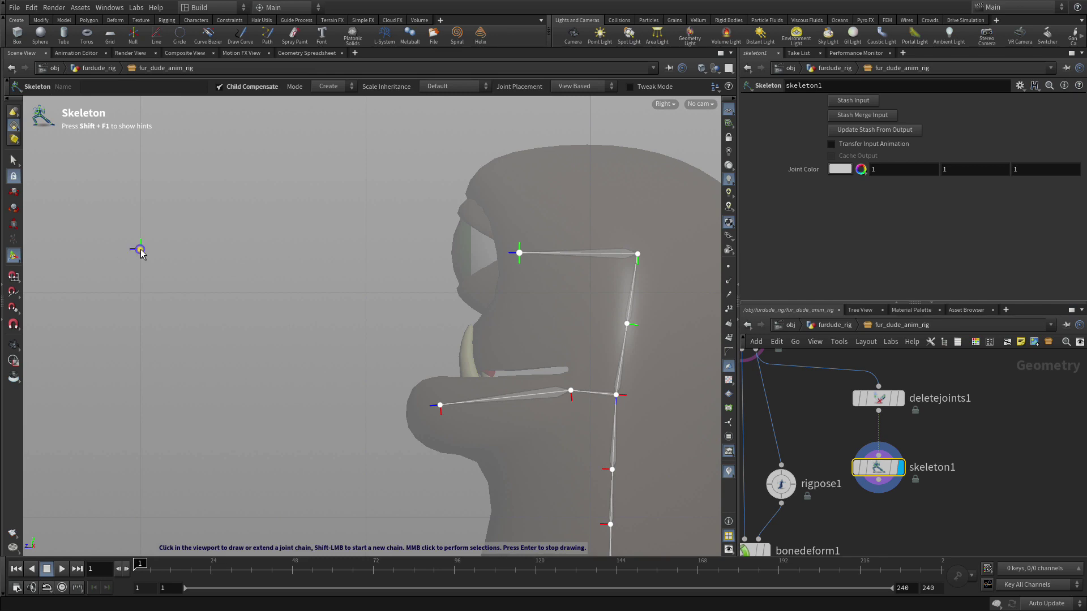
left_click(140, 249)
middle_click(172, 292)
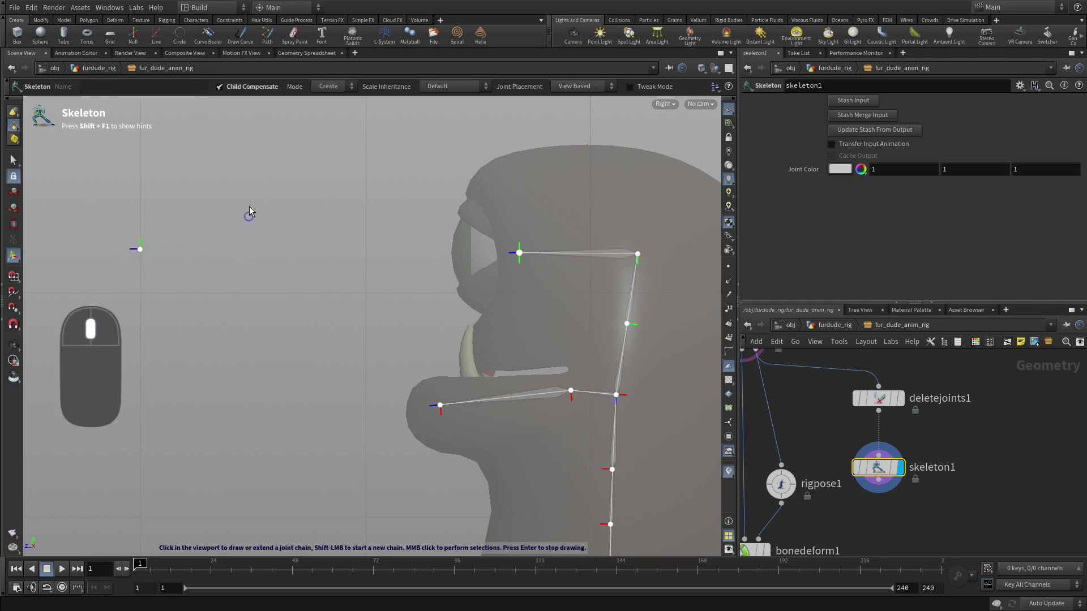
- Return to Modify mode and rename the new joint in front of the face as eye_target
left_click(328, 86)
left_click(327, 110)
left_click(139, 249)
left_click(124, 86)
type("eye_target")
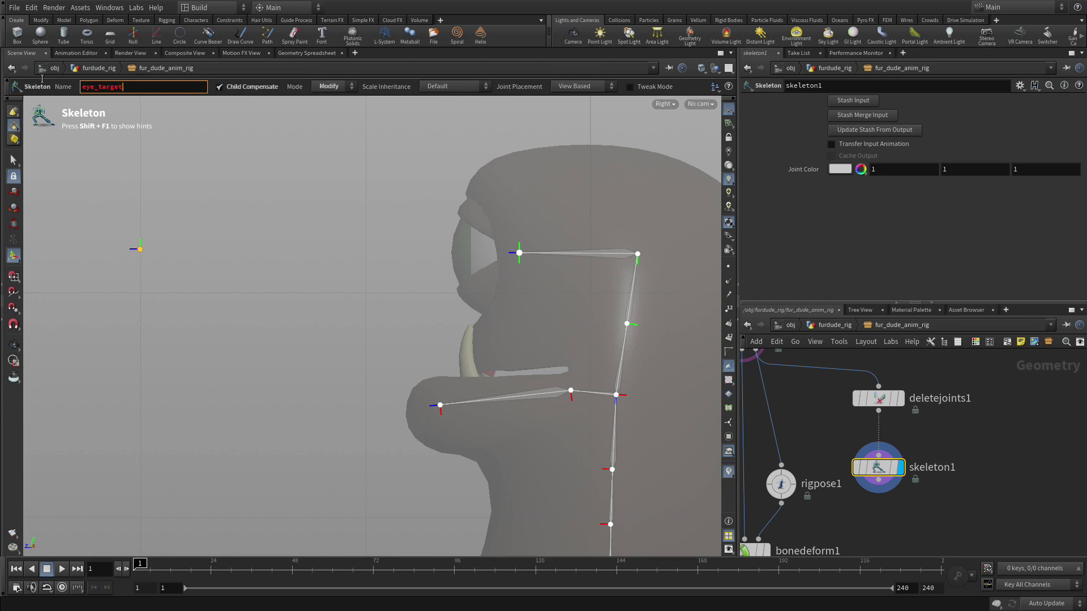
key("Return")
- Check the eye_target joint's translate and rotate values in the viewer state parameters
key("p")
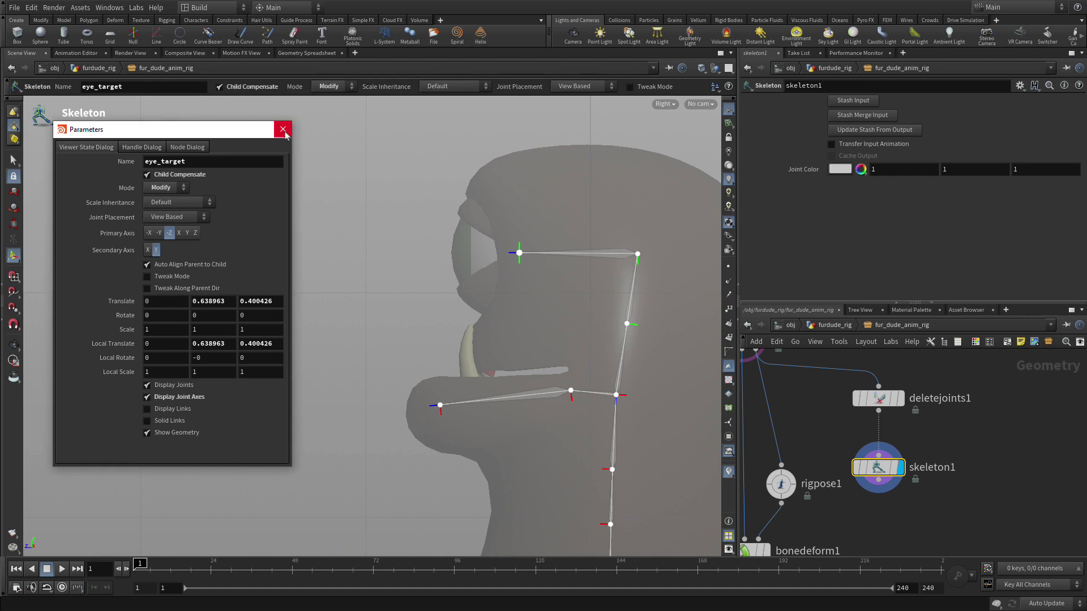
left_click_drag(226, 122, 246, 212)
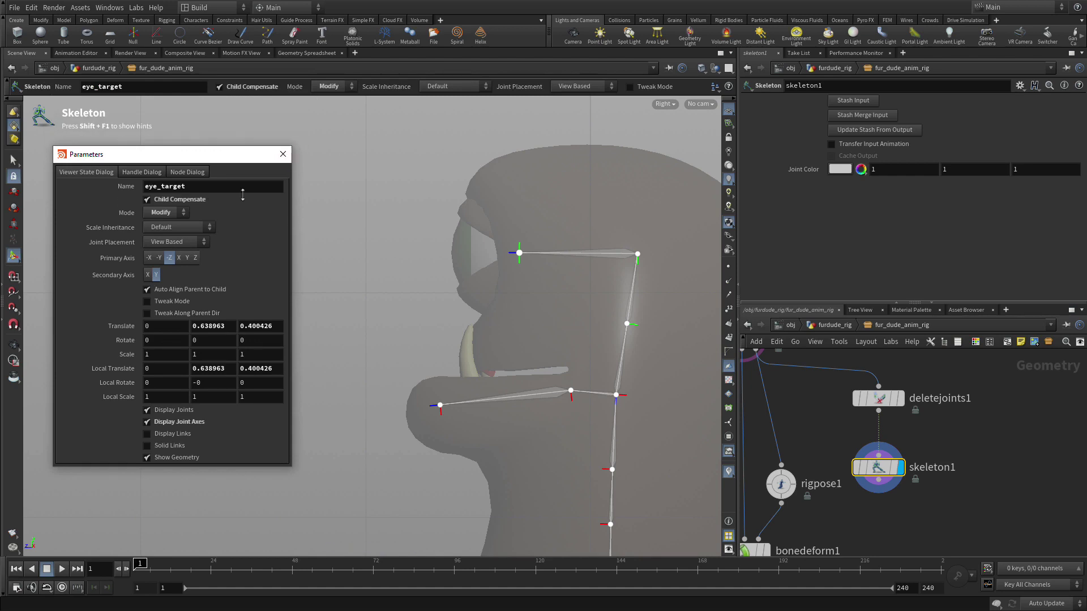
left_click_drag(221, 162, 330, 148)
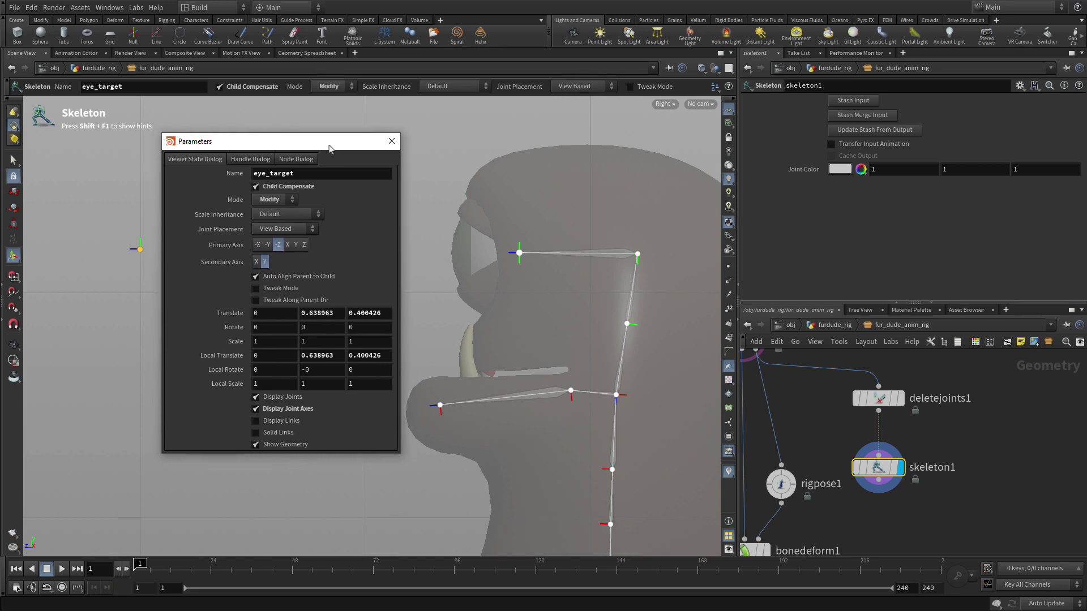
left_click(391, 141)
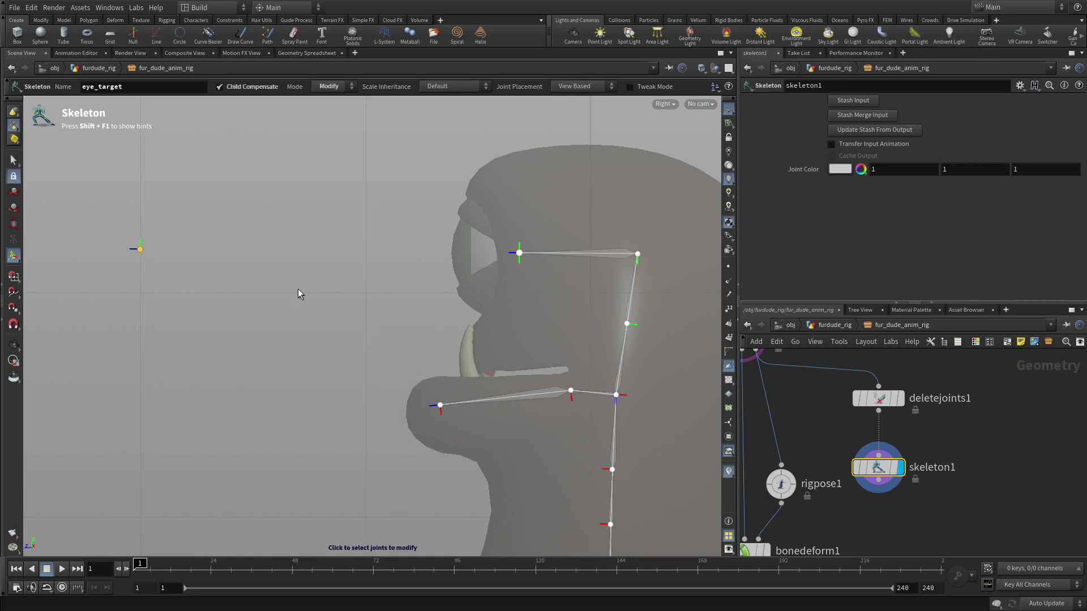
- Add a Parent Joints node after skeleton1, display it, and create two parent entries in it
left_click_drag(865, 466, 867, 441)
right_click(882, 464)
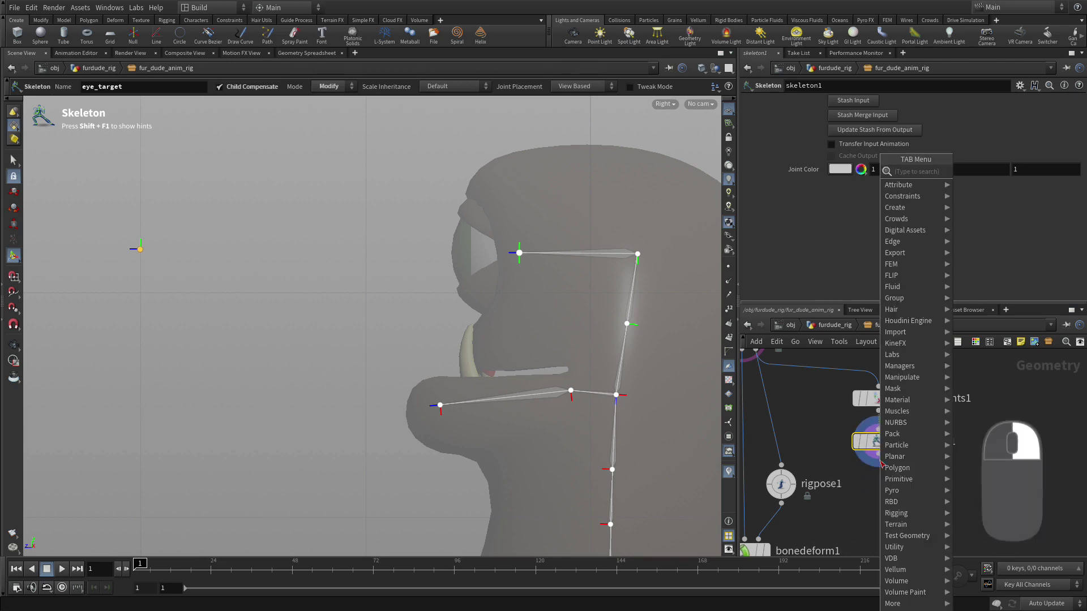
type("parent")
key("Return")
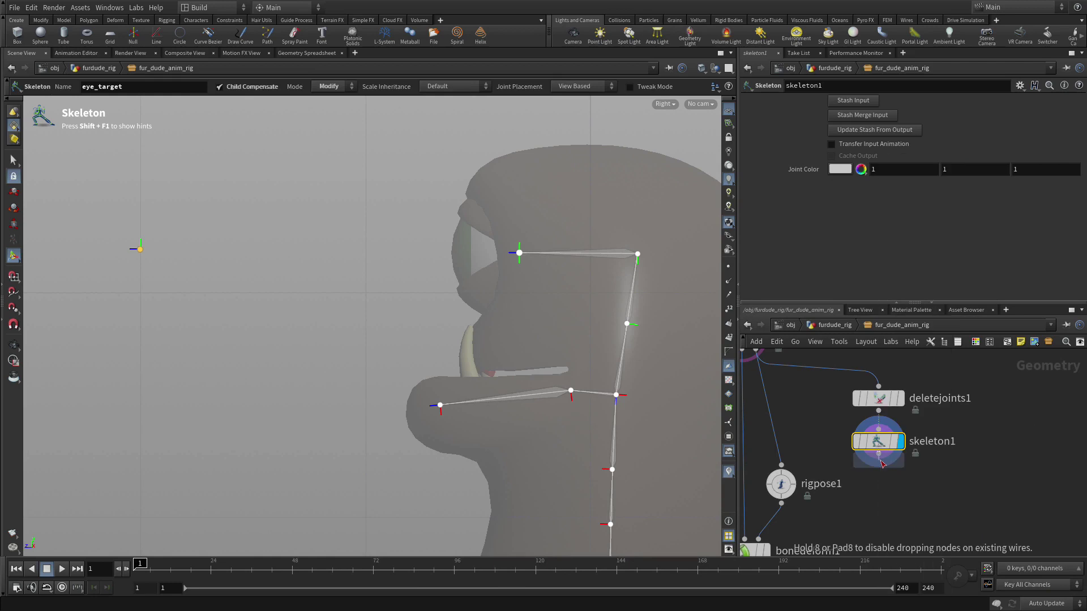
left_click(882, 506)
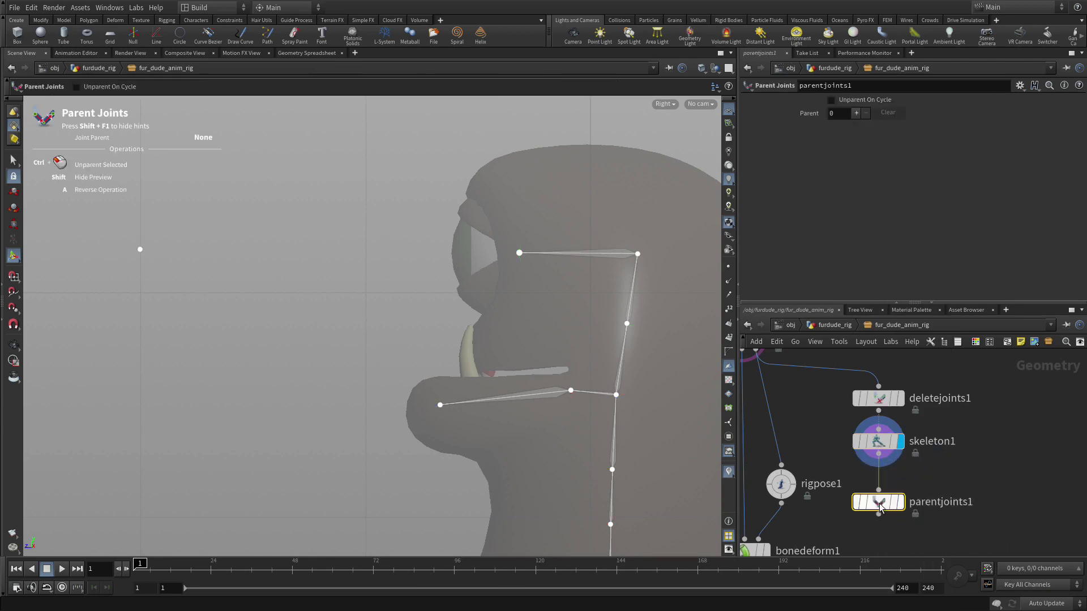
left_click(899, 501)
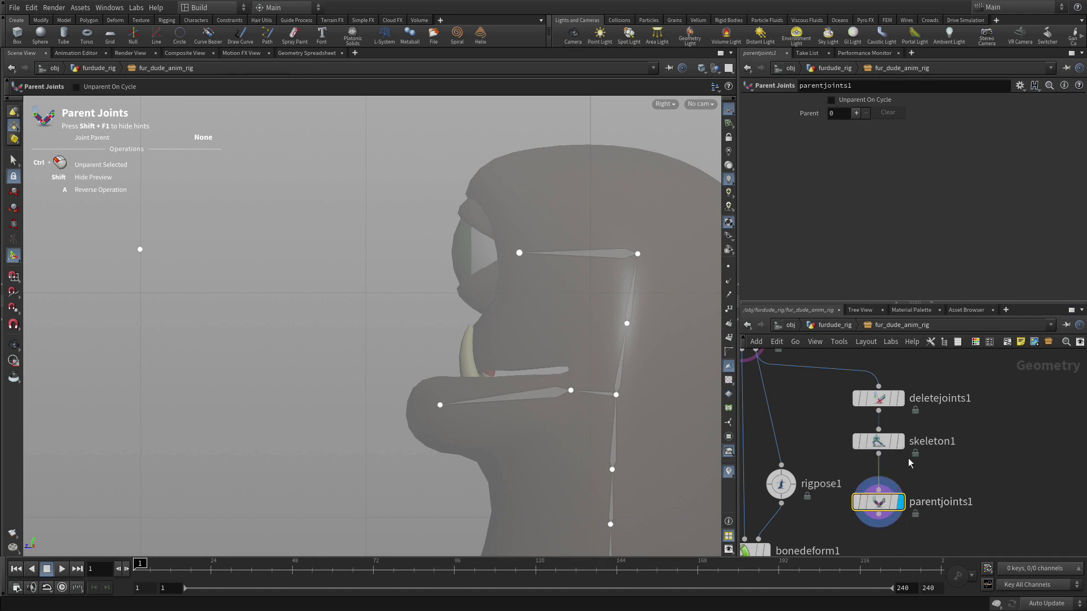
left_click(855, 113)
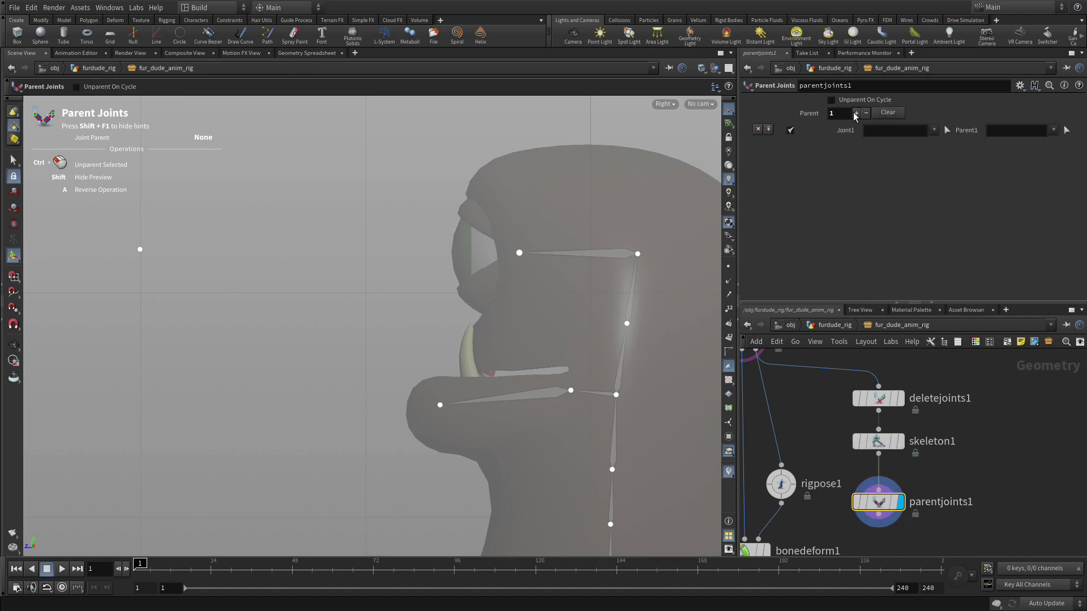
left_click(856, 113)
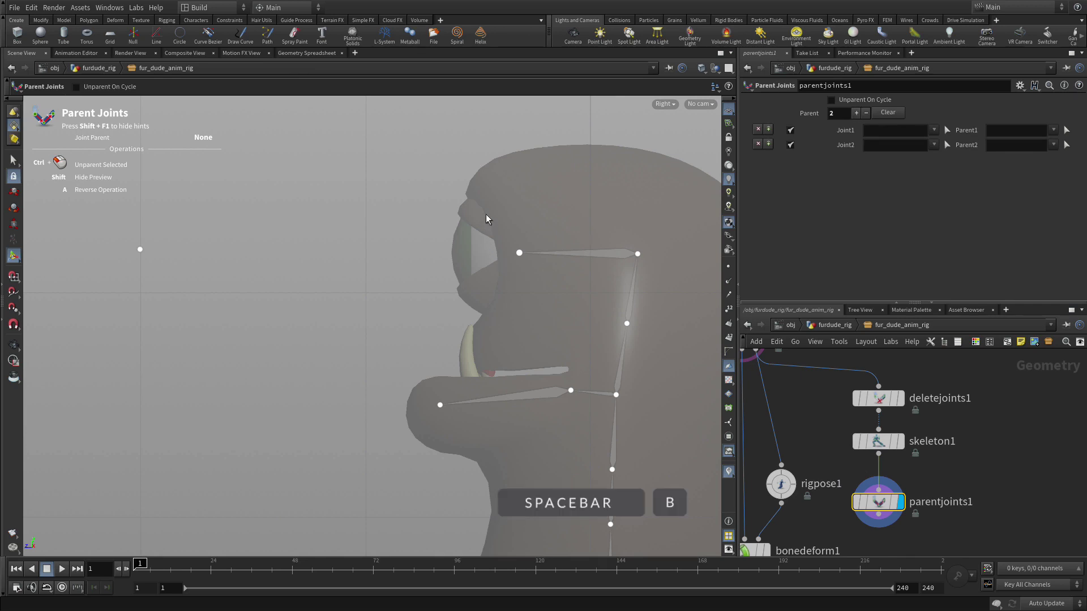
- Switch to the Perspective view and turn on the template display of fur_dude_capture_rig around the skeleton
key("space+b")
key("space+b")
right_click_drag(524, 269, 392, 302)
middle_click_drag(483, 243, 435, 264)
left_click_drag(435, 265, 470, 295)
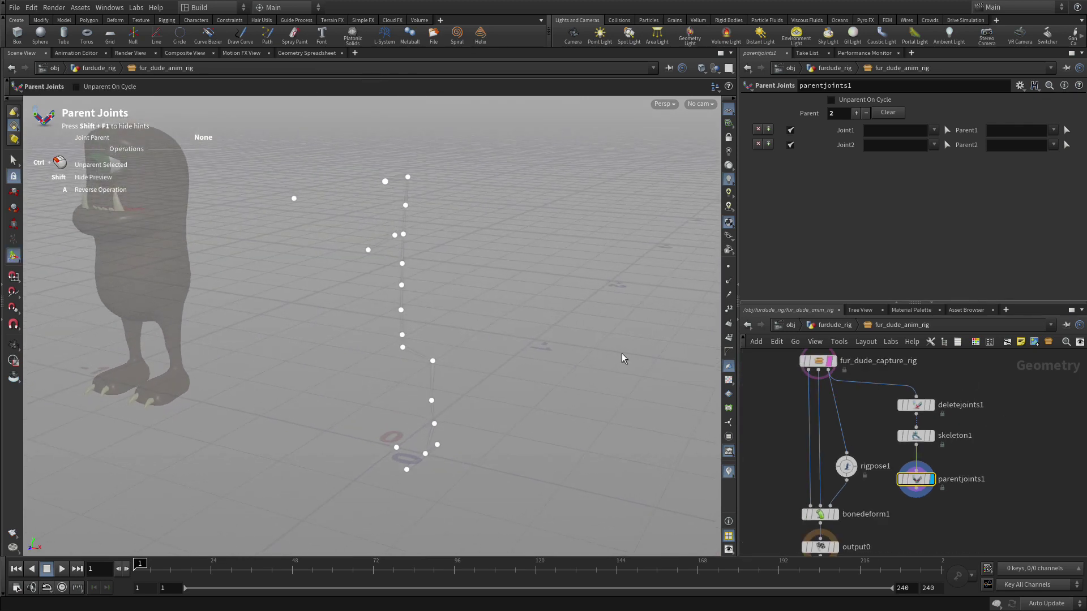
left_click(830, 365)
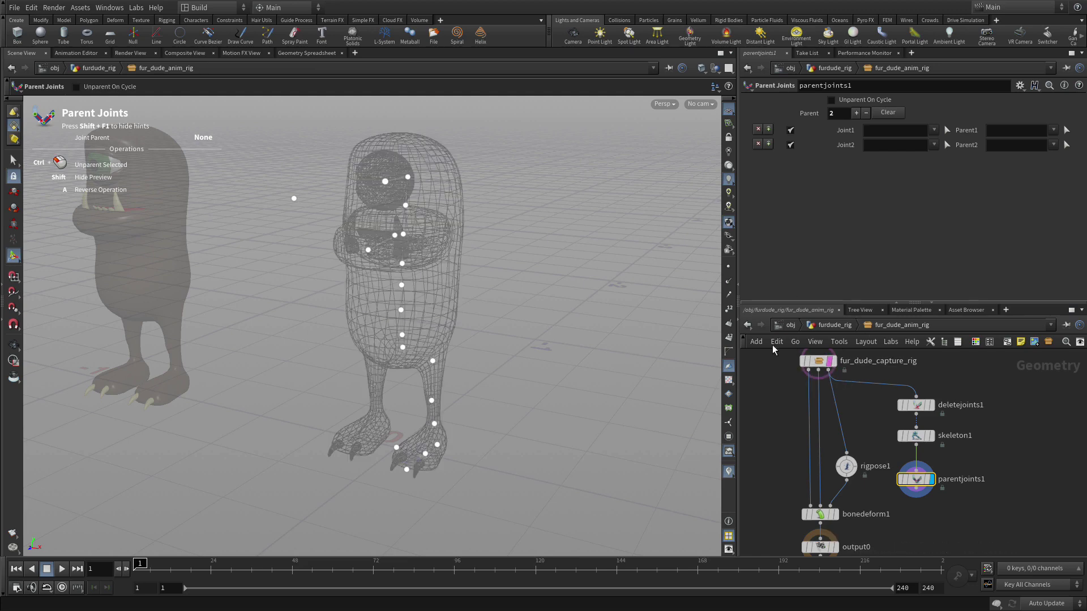
left_click_drag(563, 267, 548, 244, "alt")
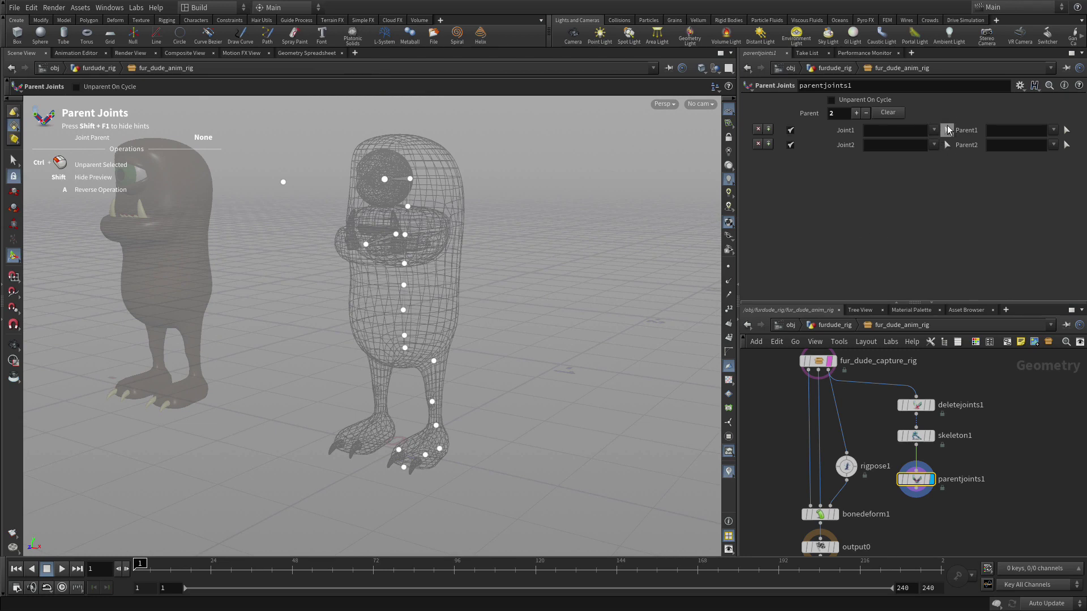
- In the first parent entry, set COG as the joint and furdude_main as its parent
left_click(947, 128)
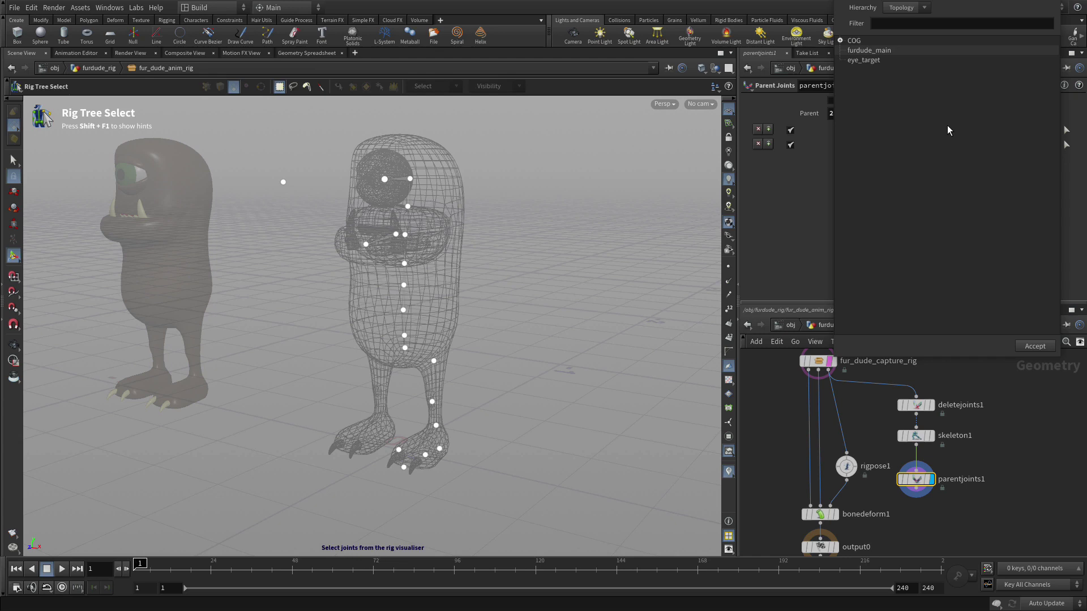
left_click(405, 337)
key("Return")
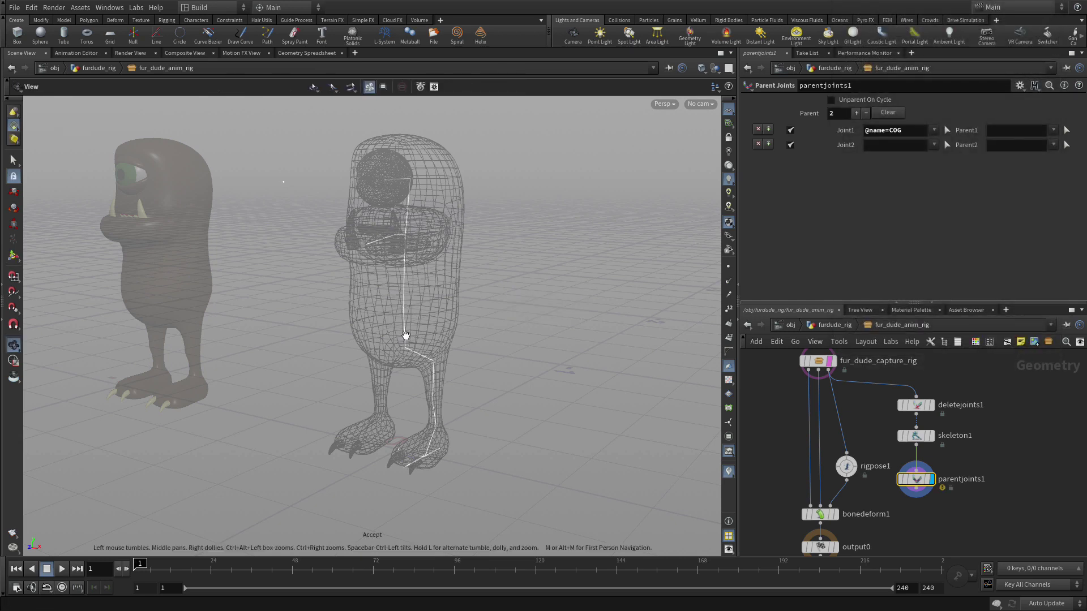
left_click(1066, 132)
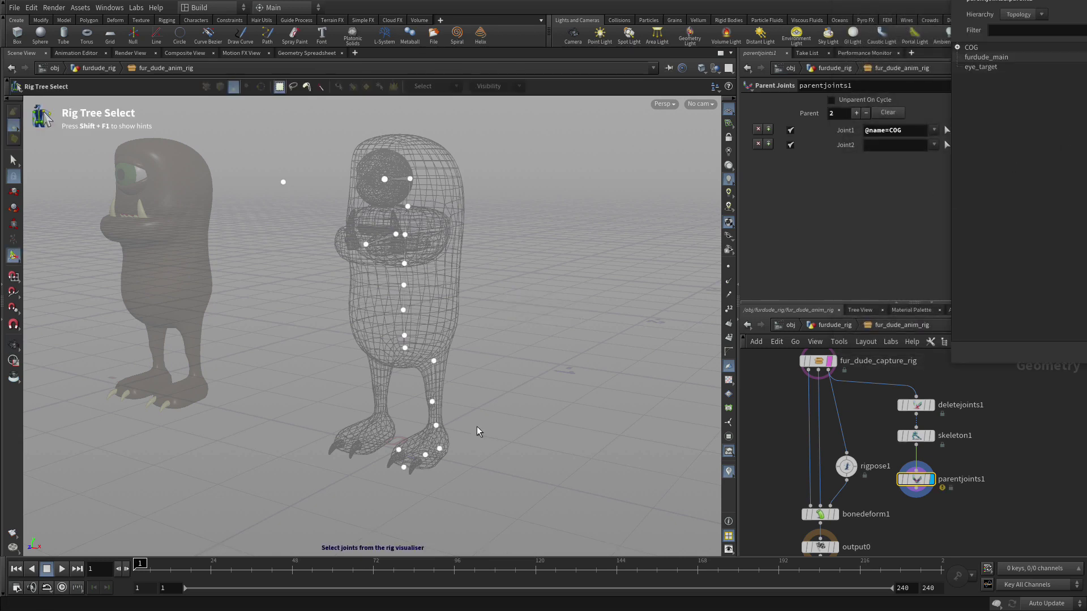
left_click(399, 450)
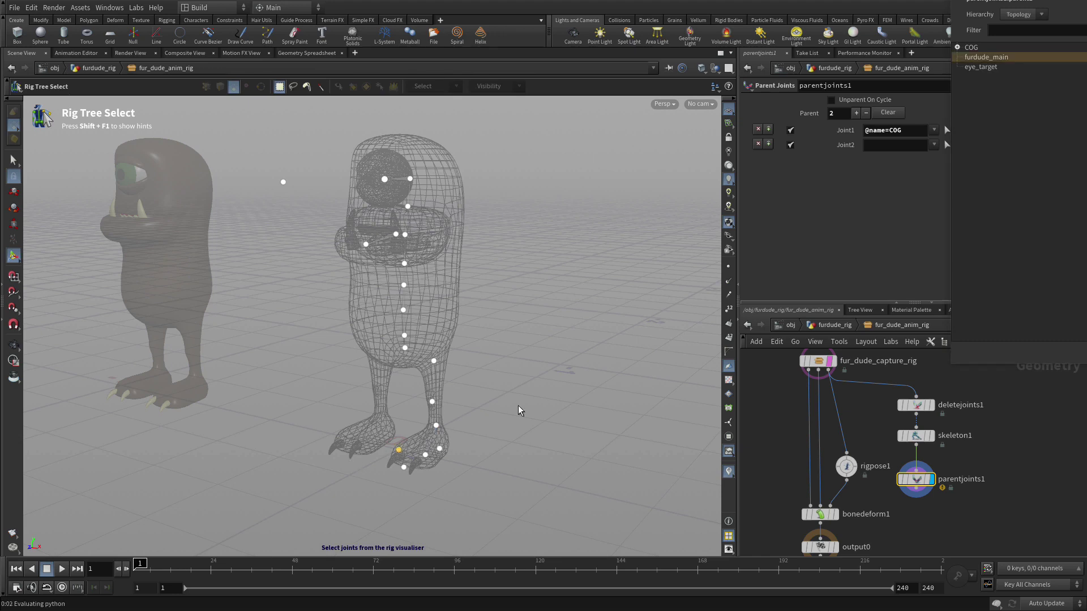
key("Return")
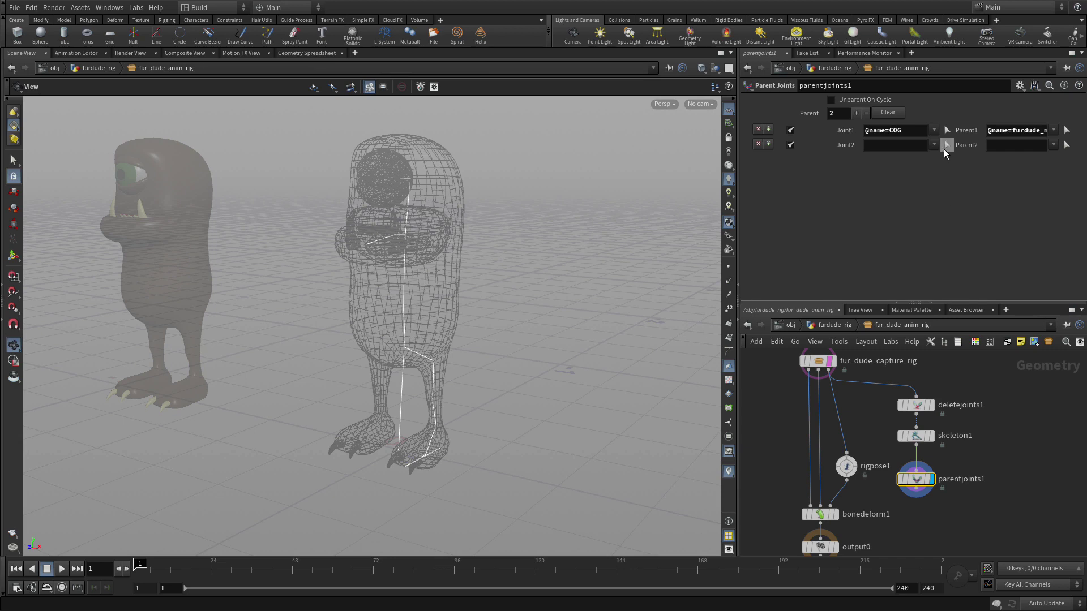
- In the second parent entry, set eye_target as the joint and COG as its parent
left_click(946, 145)
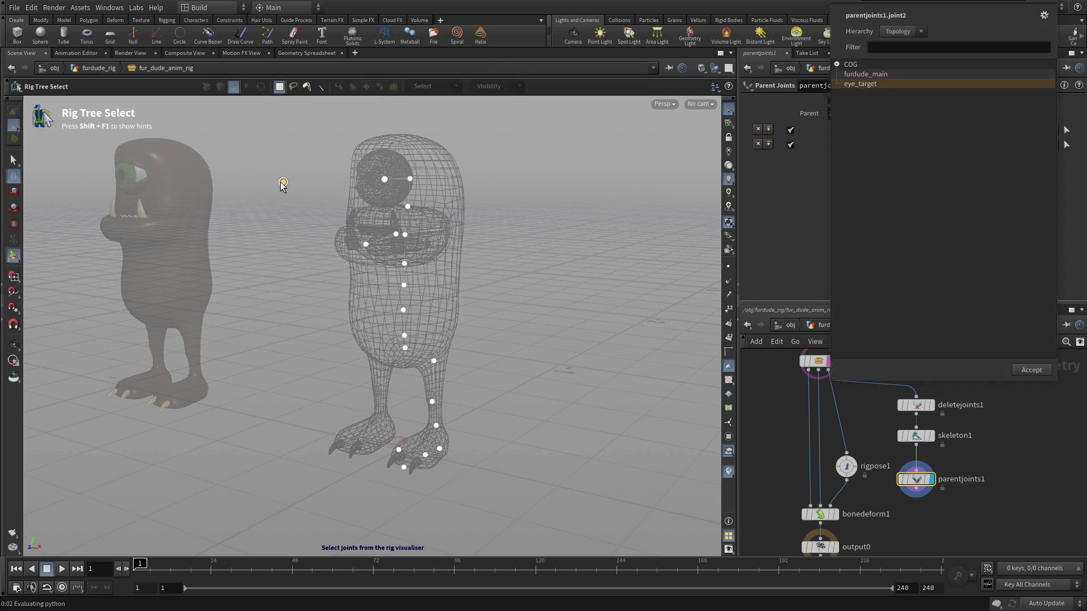
key("Return")
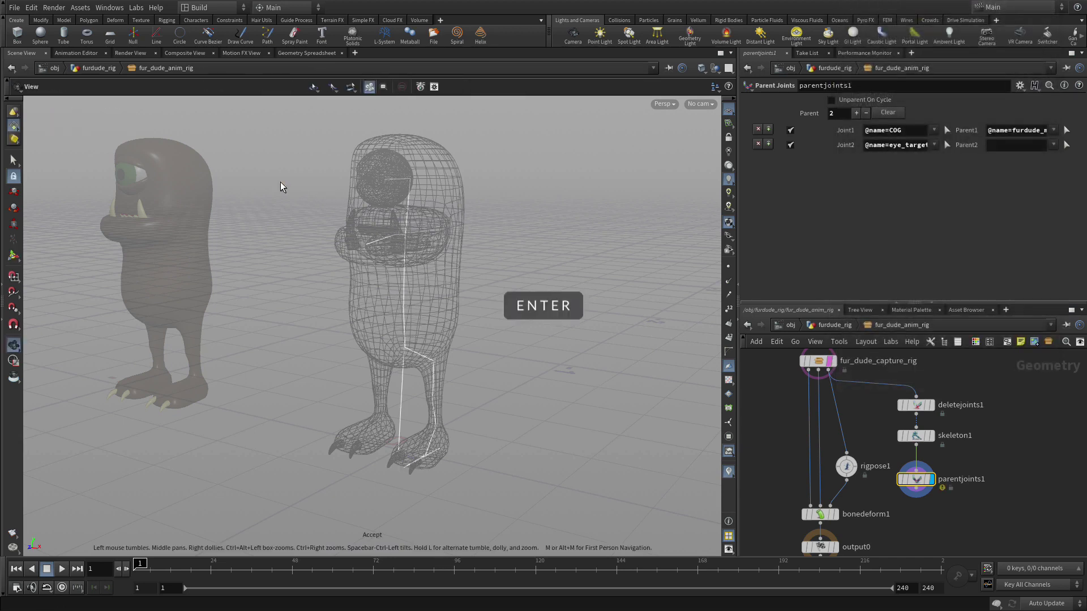
left_click(1067, 145)
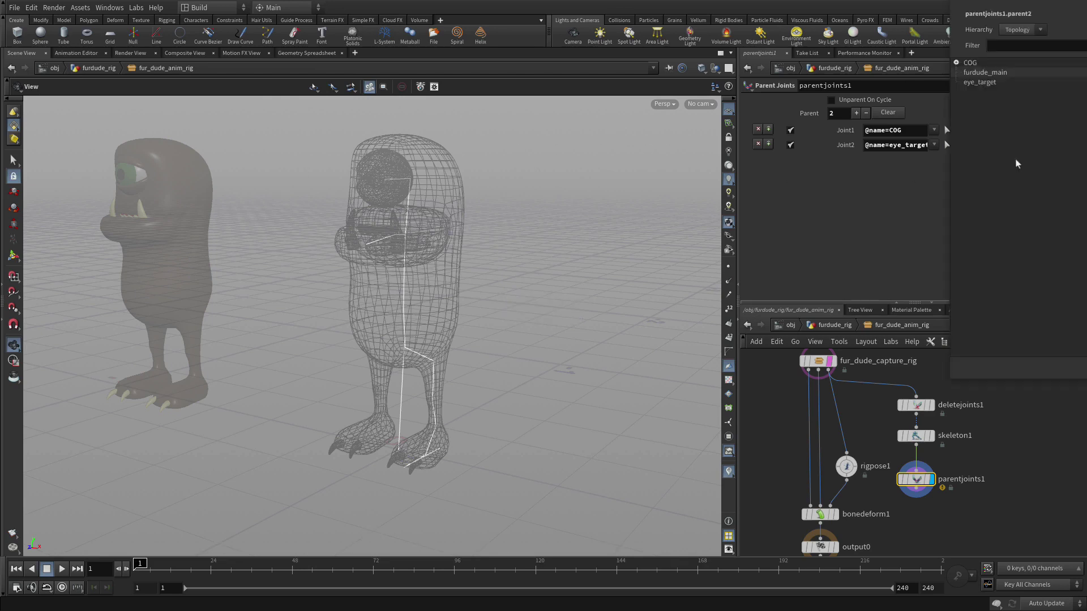
left_click(404, 335)
key("Return")
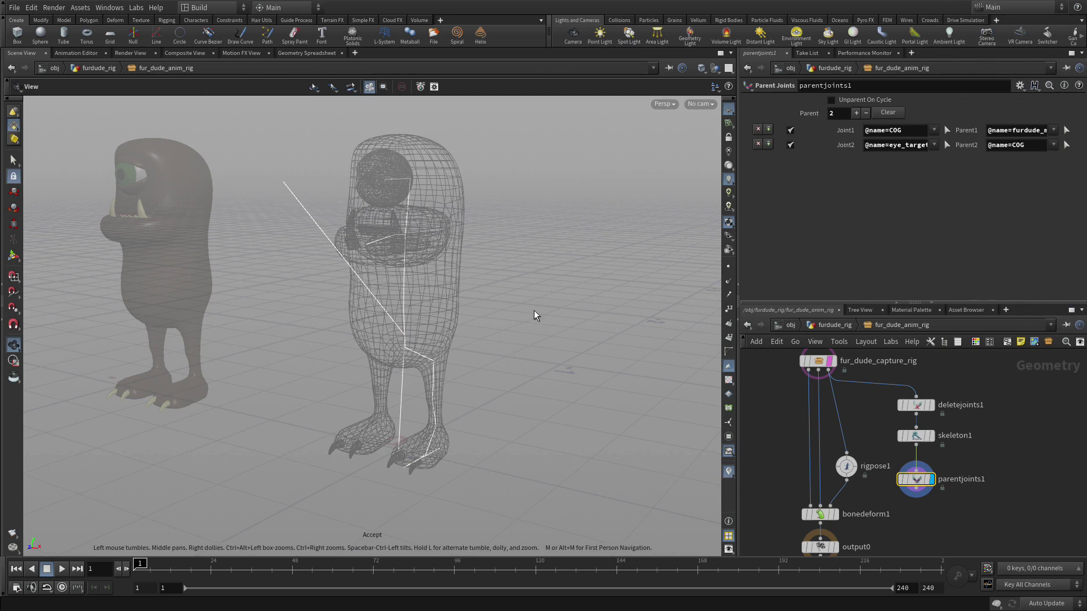
- Place a Skeleton Mirror node below parentjoints1 in the network
middle_click_drag(1036, 523, 1022, 461)
left_click(948, 473)
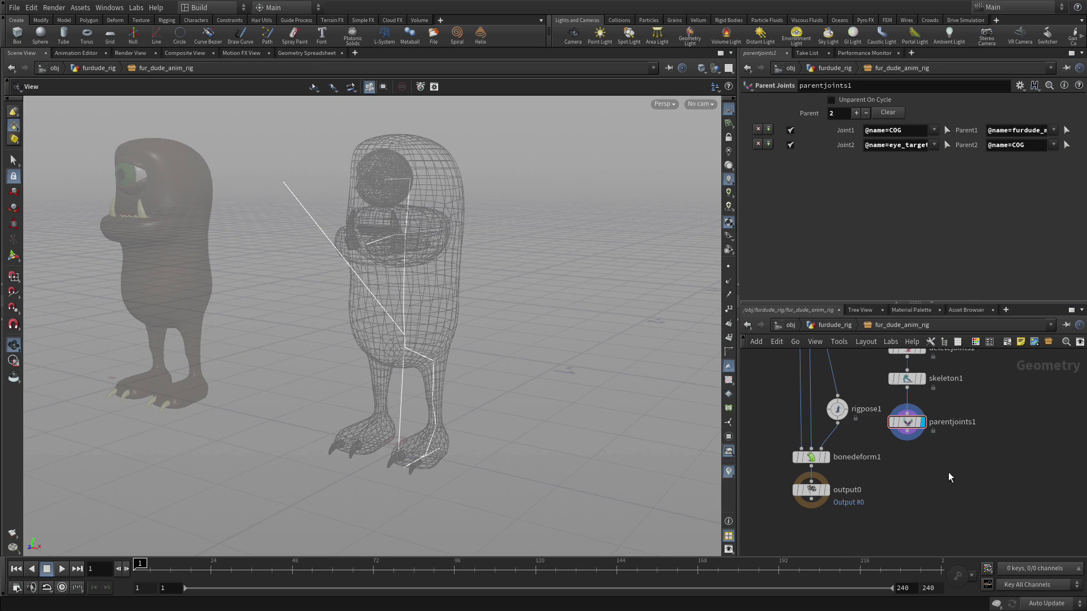
key("Tab")
type("ske")
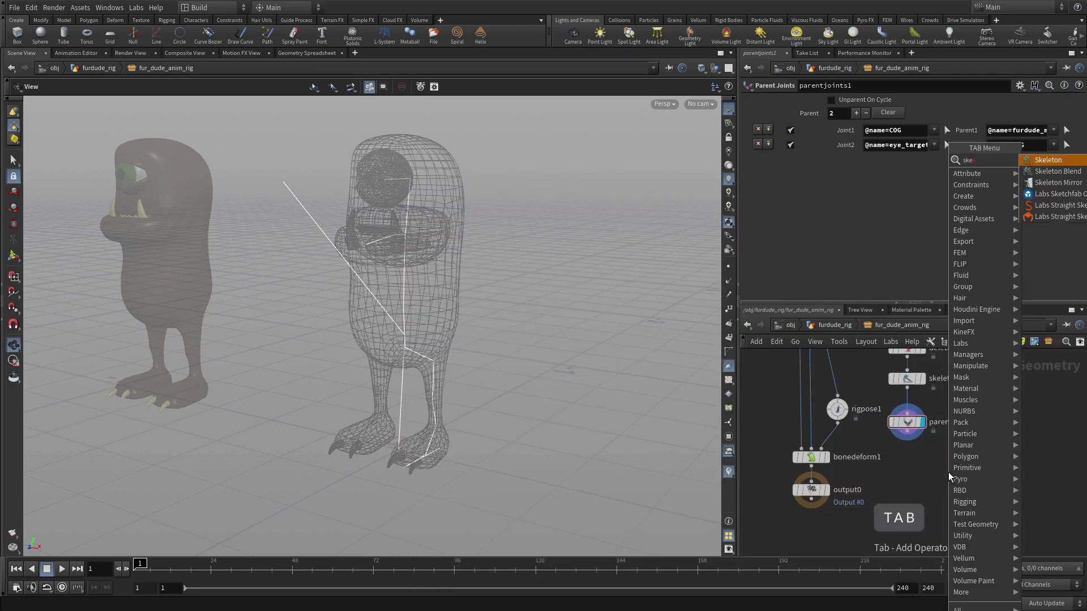
left_click(1031, 182)
left_click(914, 466)
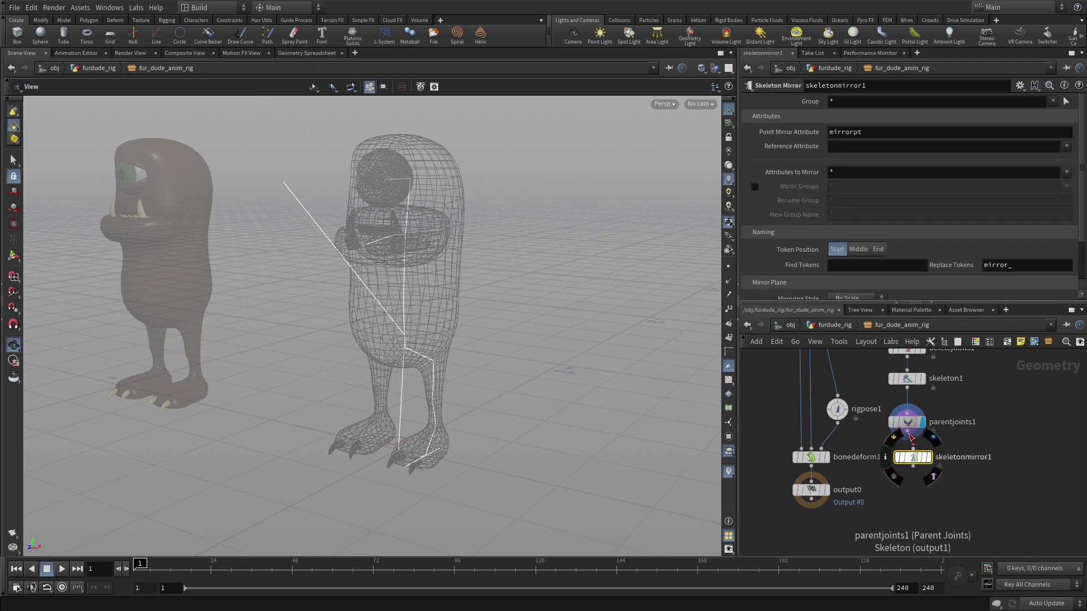
- Display skeletonmirror1 and restrict its mirror group to the left leg joints from l_hip to l_heel
left_click(912, 458)
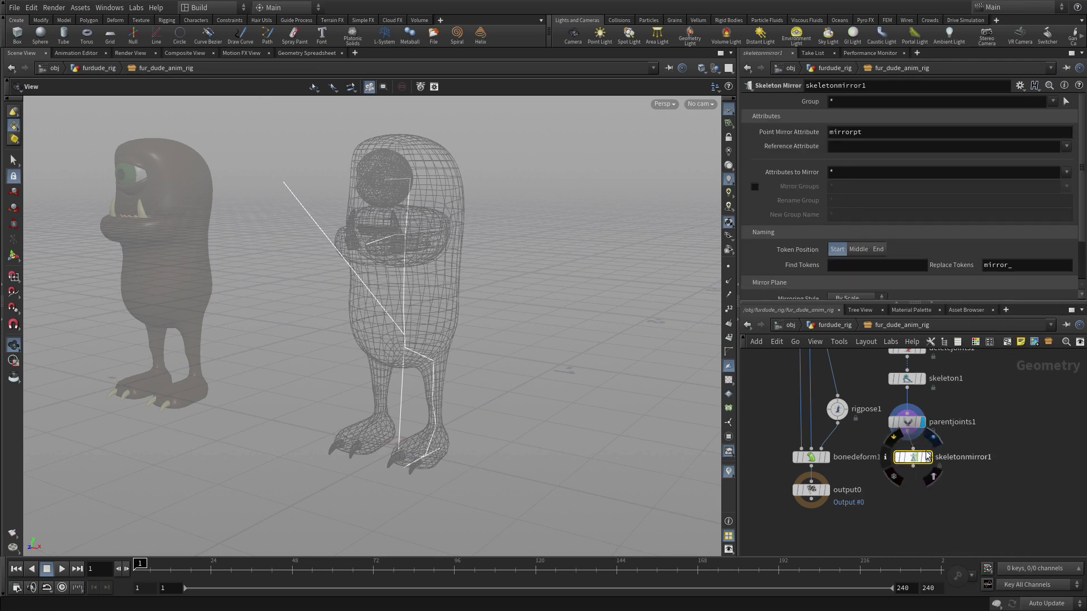
left_click(928, 457)
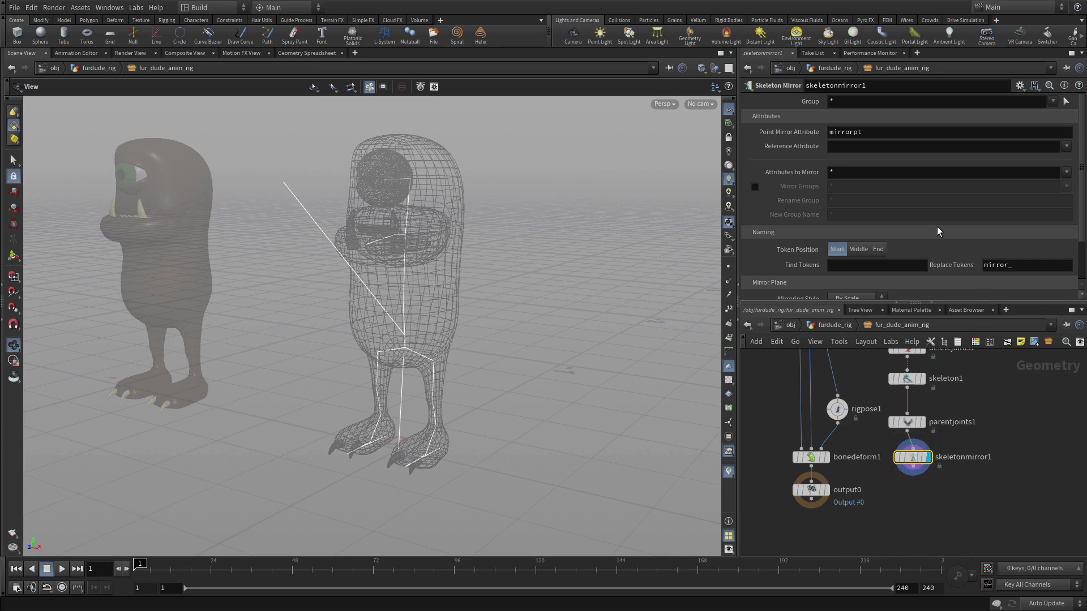
left_click(1066, 102)
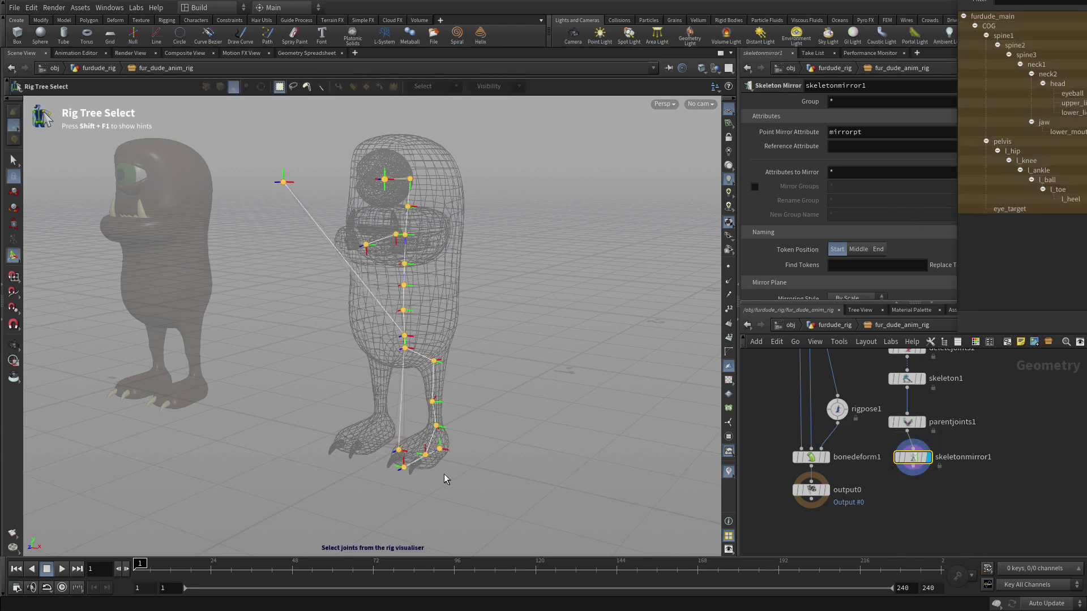
left_click_drag(464, 388, 513, 373, "alt")
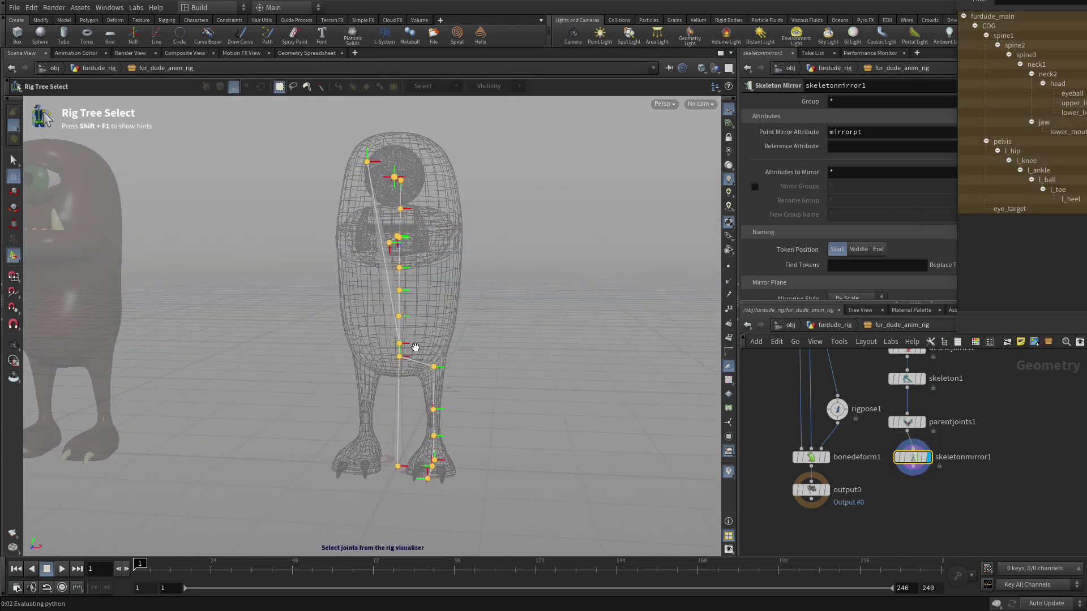
left_click_drag(413, 347, 484, 505)
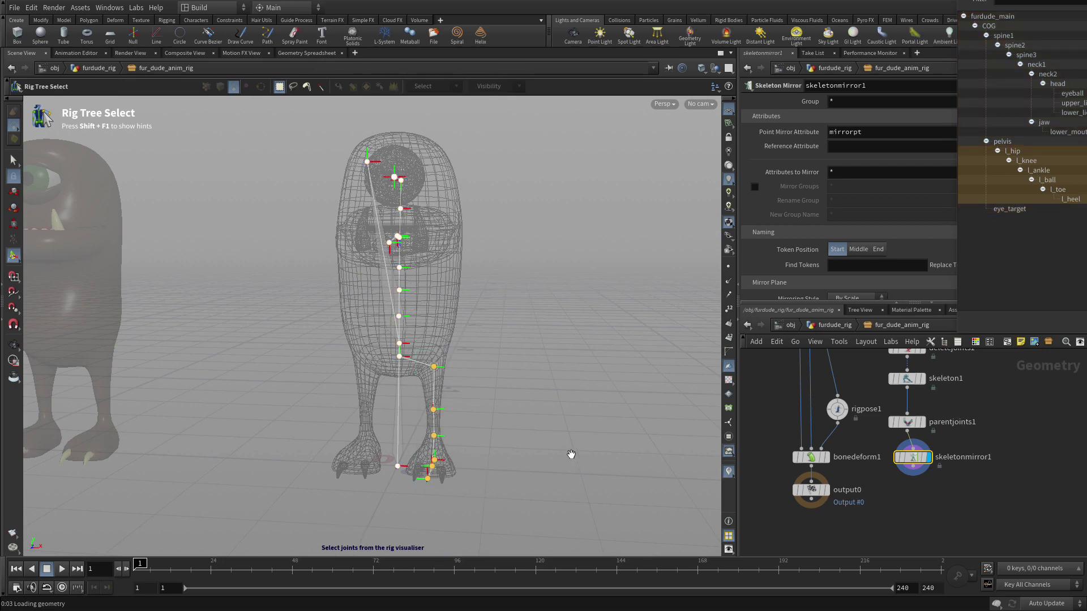
key("Return")
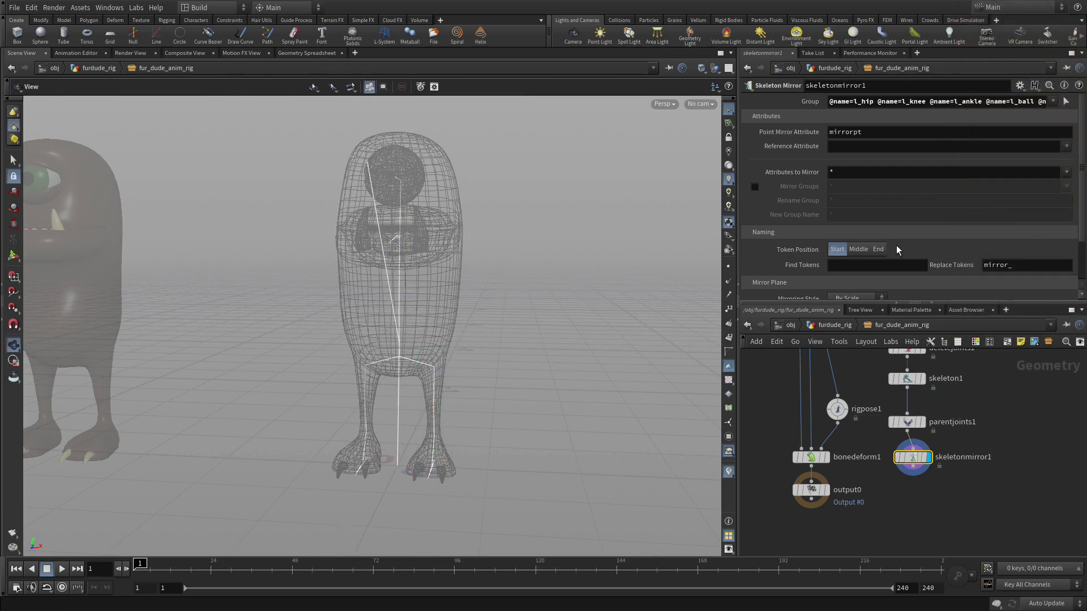
- Set the mirrored joint naming to find the token l_ and replace it with r_
left_click(895, 263)
type("l_")
key("Tab")
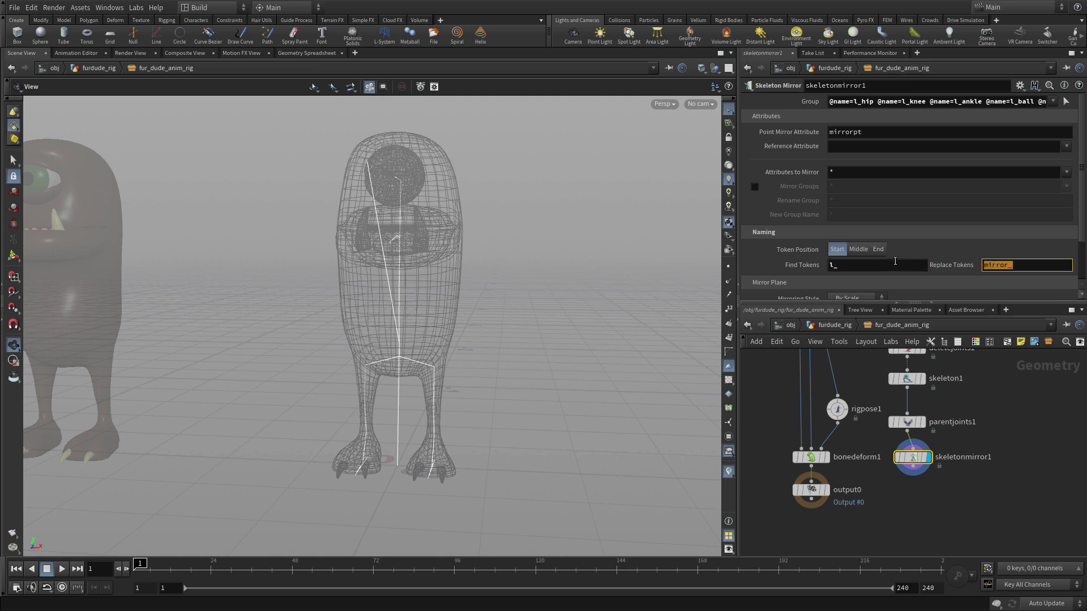
type("r_")
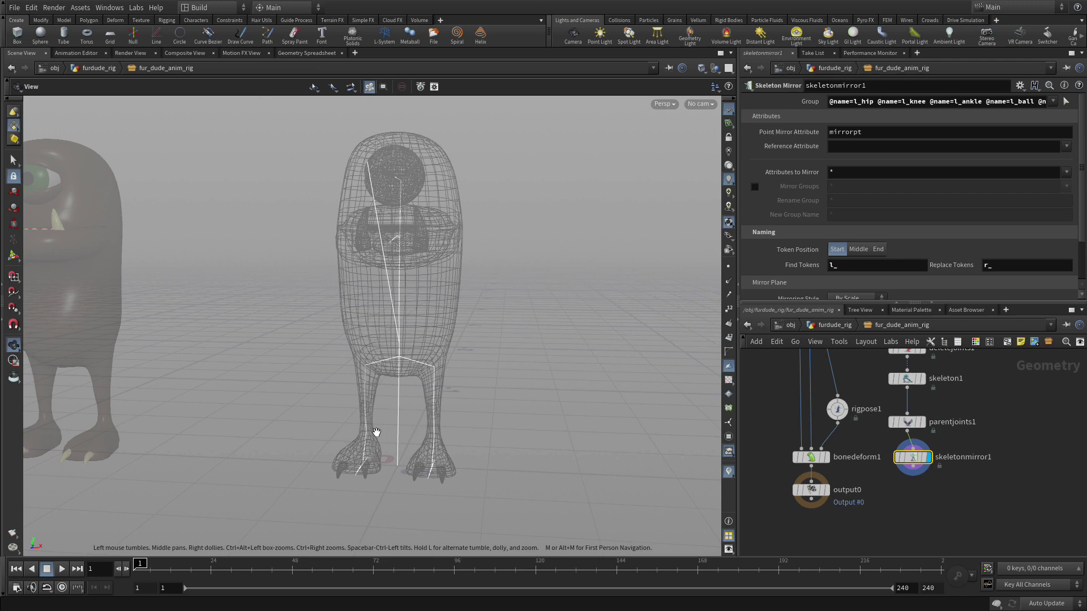
mouse_move(473, 400)
left_mouse_down()
mouse_move(503, 376)
mouse_move(464, 391)
left_mouse_up()
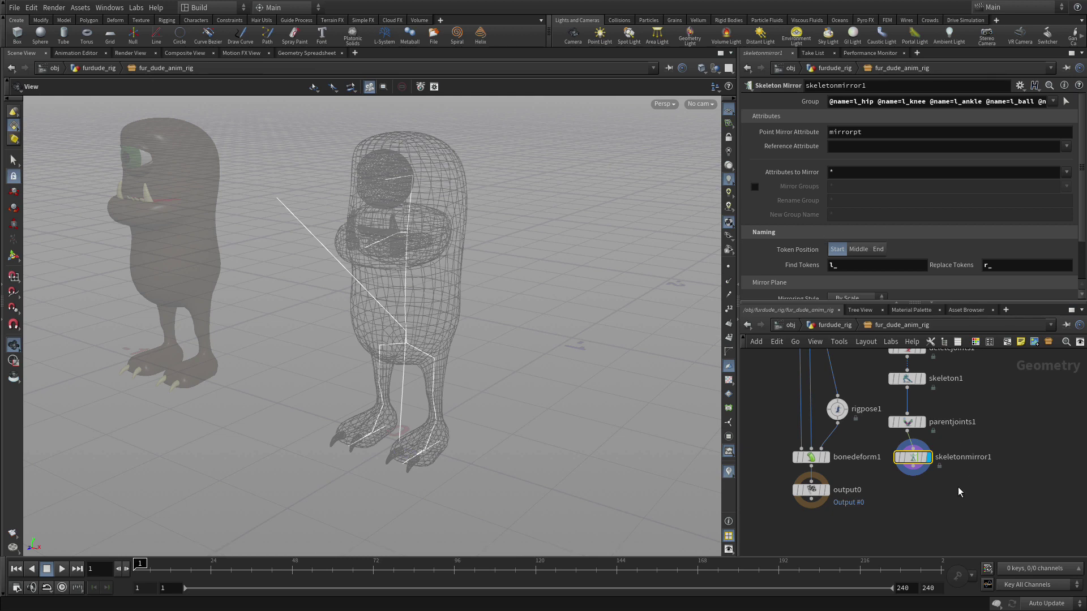
- Move rigpose1 closer to bonedeform1 and feed it from the output of skeletonmirror1
middle_click_drag(912, 527, 913, 499)
scroll(861, 521, "down", 3)
left_click_drag(859, 519, 812, 401)
left_click_drag(824, 451, 816, 518)
left_click(903, 486)
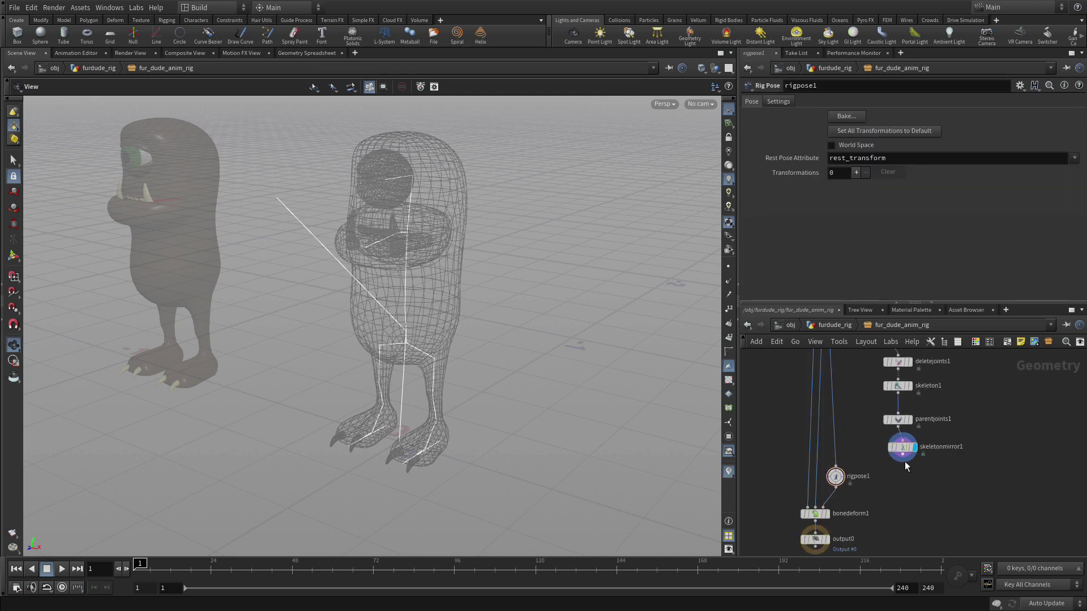
left_click(905, 459)
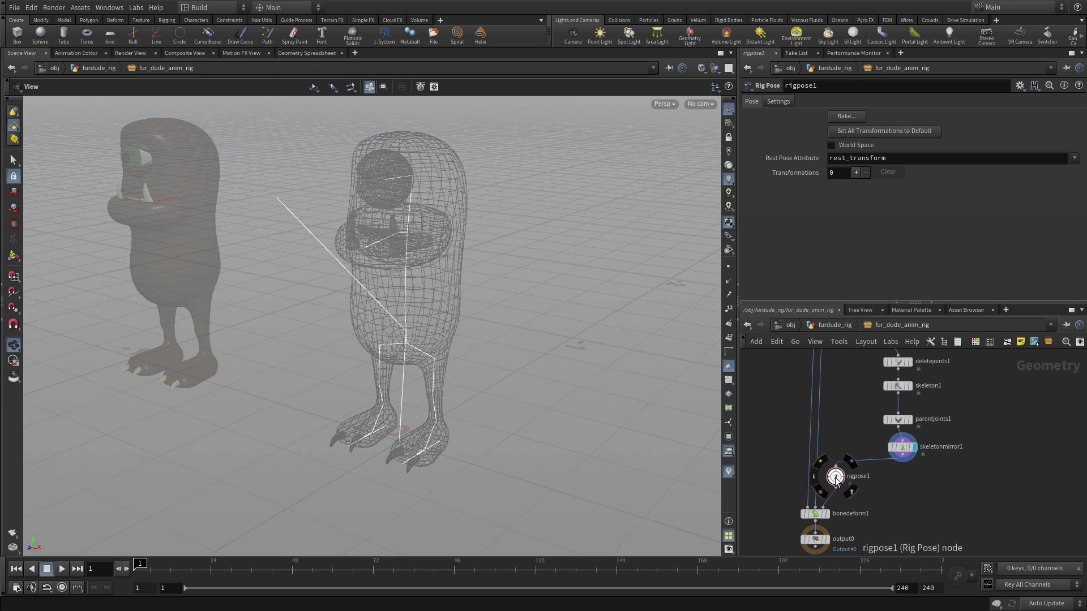
- Select rigpose1 and activate the Rig Pose tool to examine the new joints on the character
left_click(836, 478)
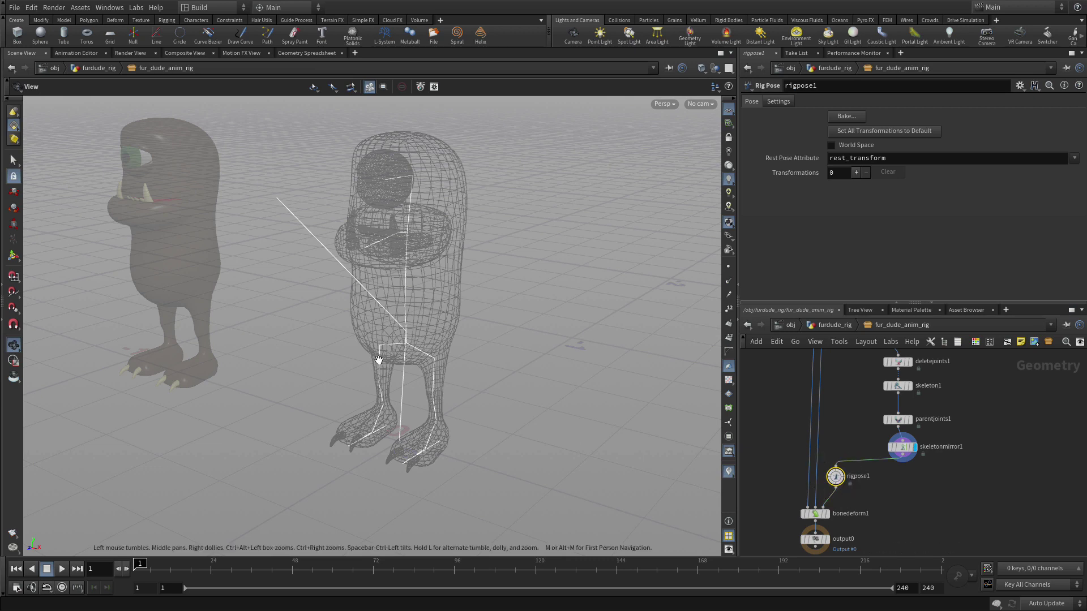
key("Return")
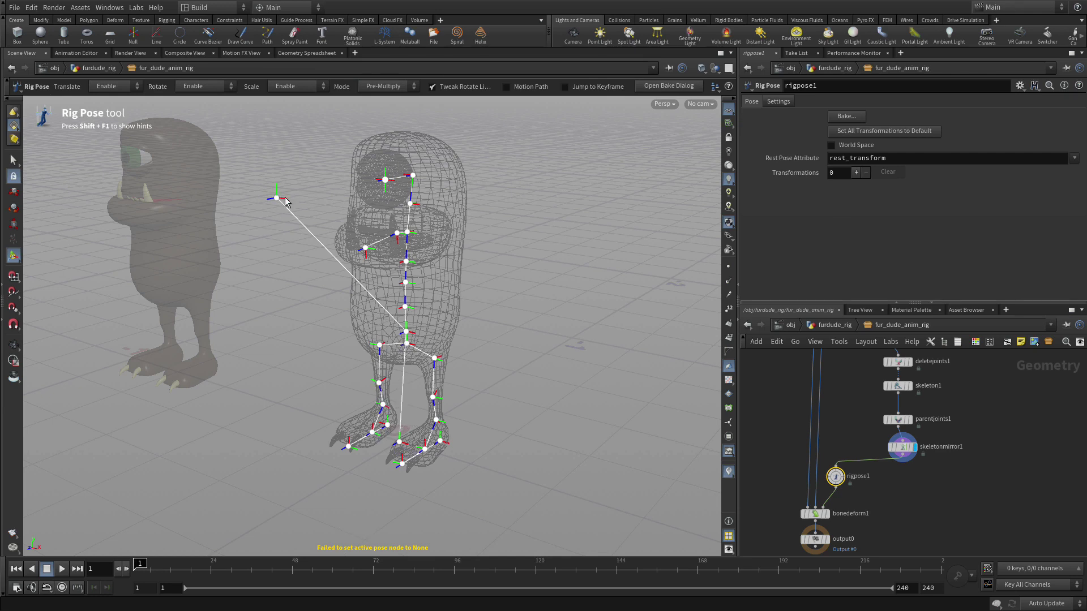
key("space")
left_click_drag(524, 317, 589, 308)
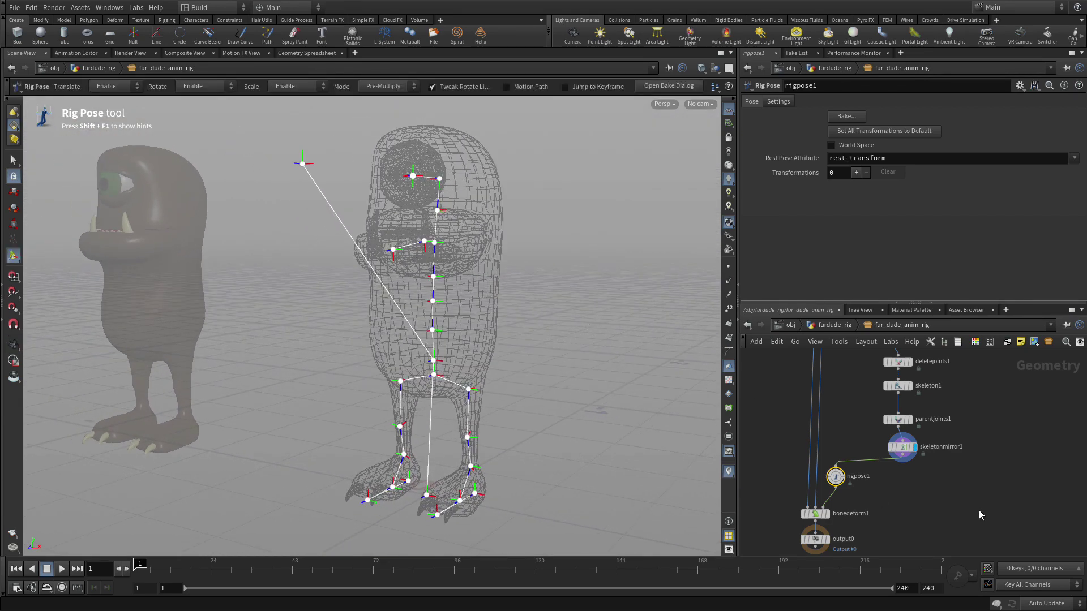
- Line up deletejoints1, skeleton1, parentjoints1 and skeletonmirror1 and enclose them in a network box
middle_click_drag(994, 511, 982, 544)
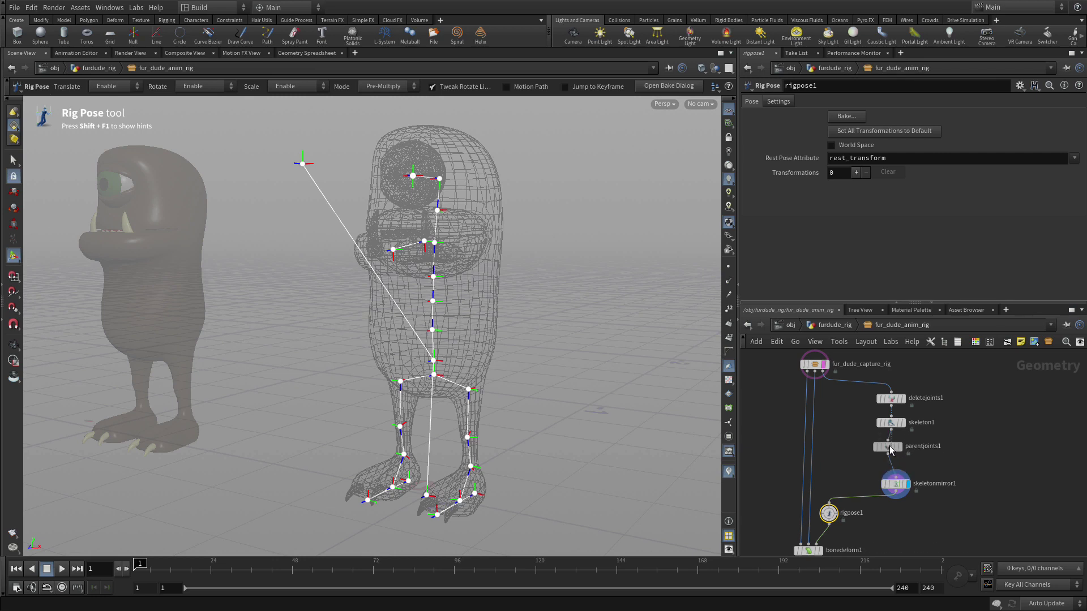
left_click_drag(892, 456, 892, 451)
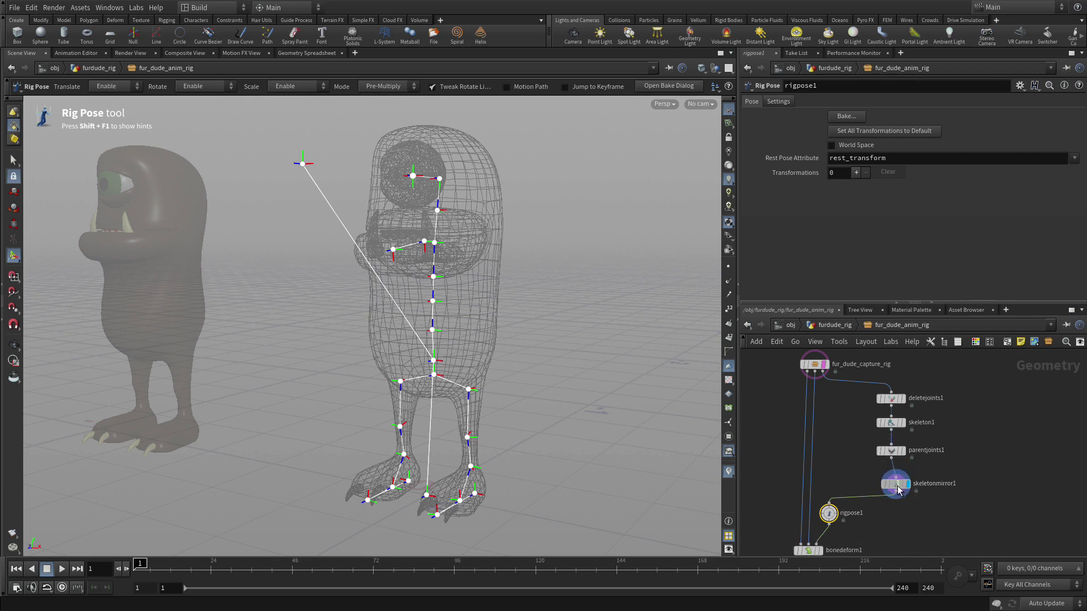
left_click_drag(899, 496, 986, 372)
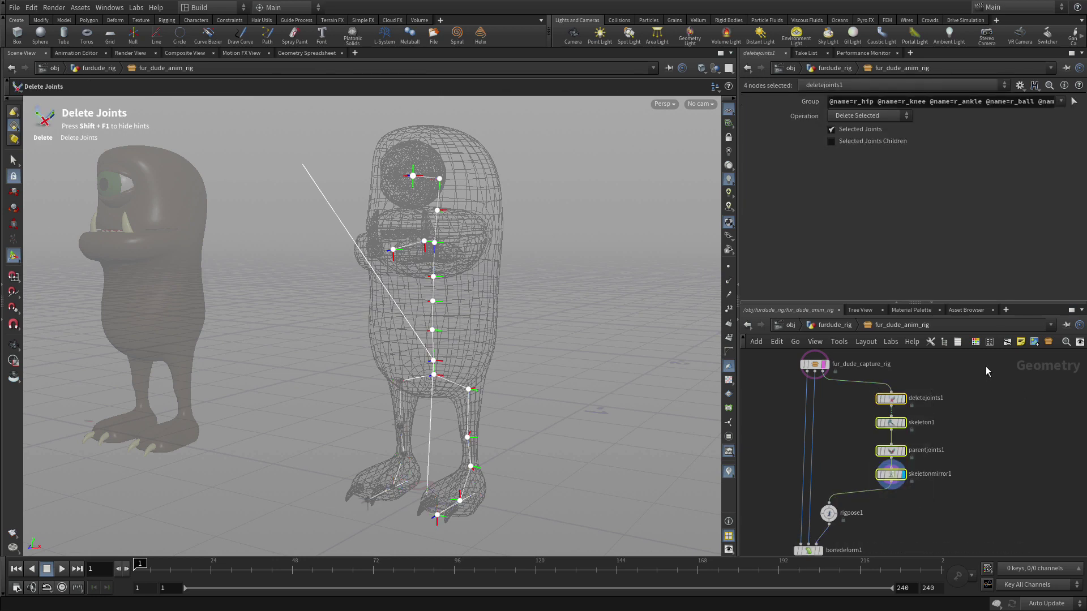
left_click(1007, 342)
- Title the network box "Add Joints" and move it farther away from the bonedeform1 wires
double_click(903, 384)
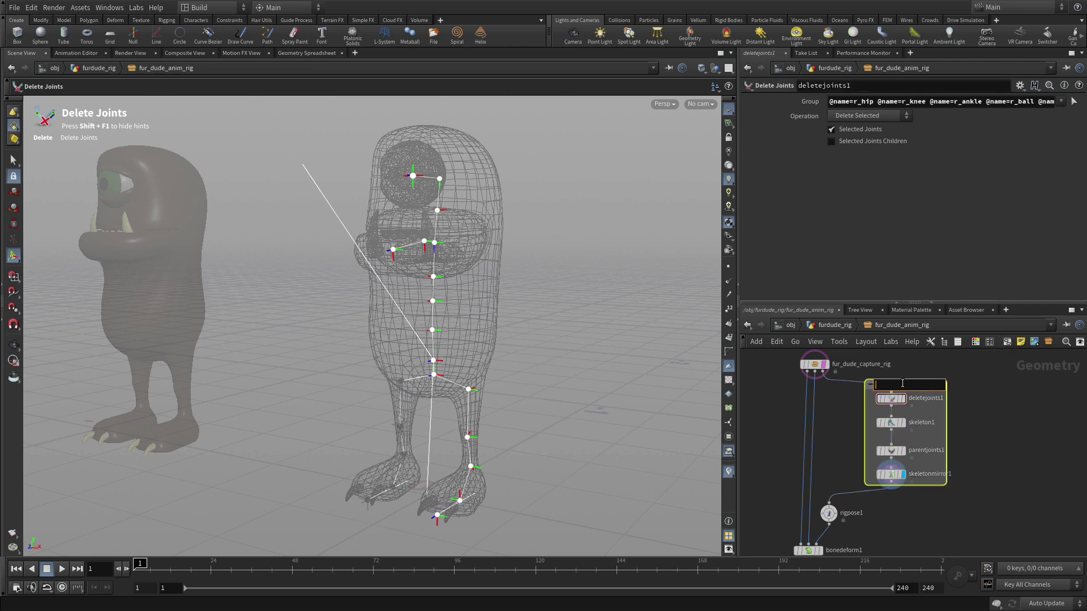
type("Add Joints")
key("Return")
left_click_drag(903, 384, 953, 389)
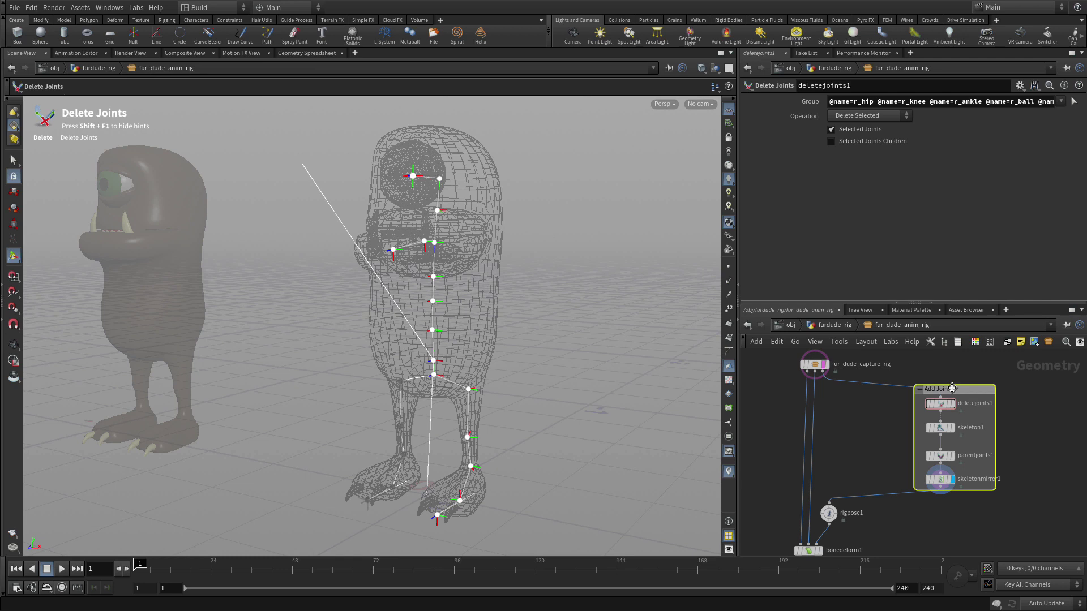
- Display the bonedeform1 result and select rigpose1 to show its joints over the skinned character
middle_click_drag(885, 533, 900, 495)
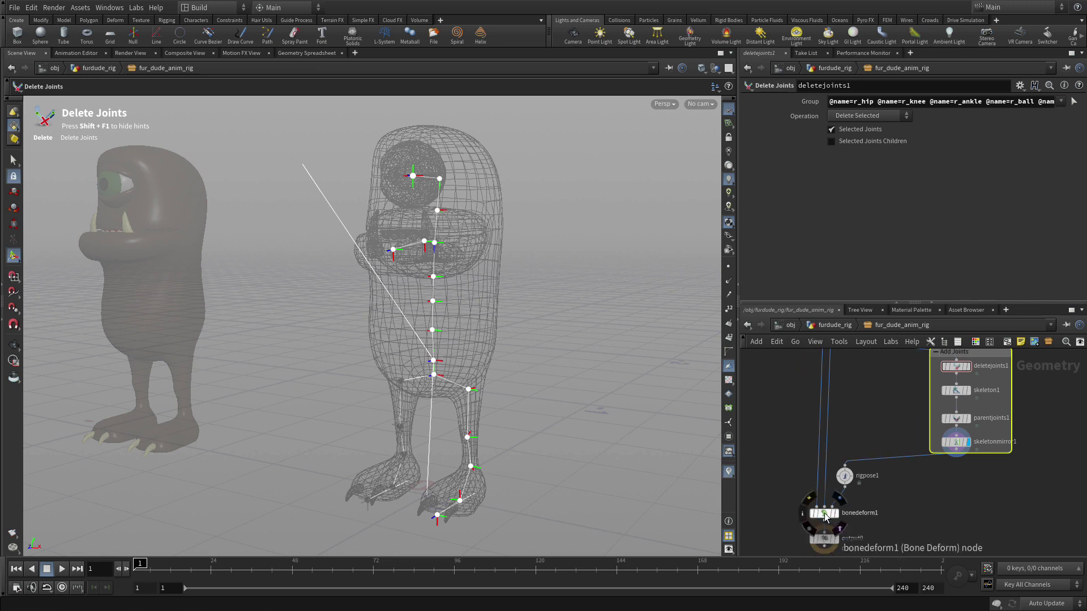
left_click(838, 502)
left_click(825, 513)
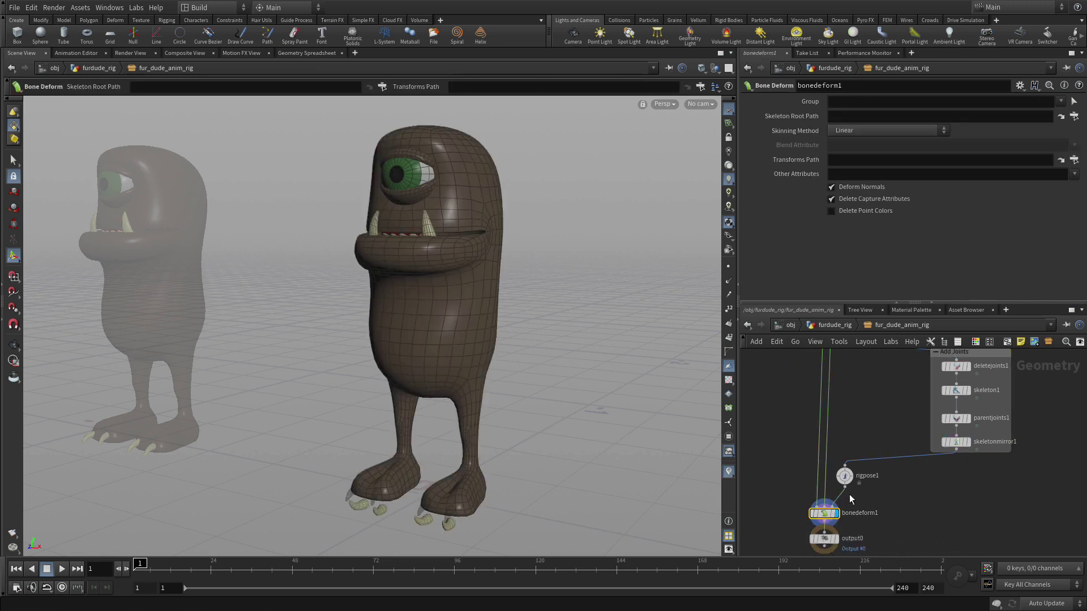
left_click(844, 477)
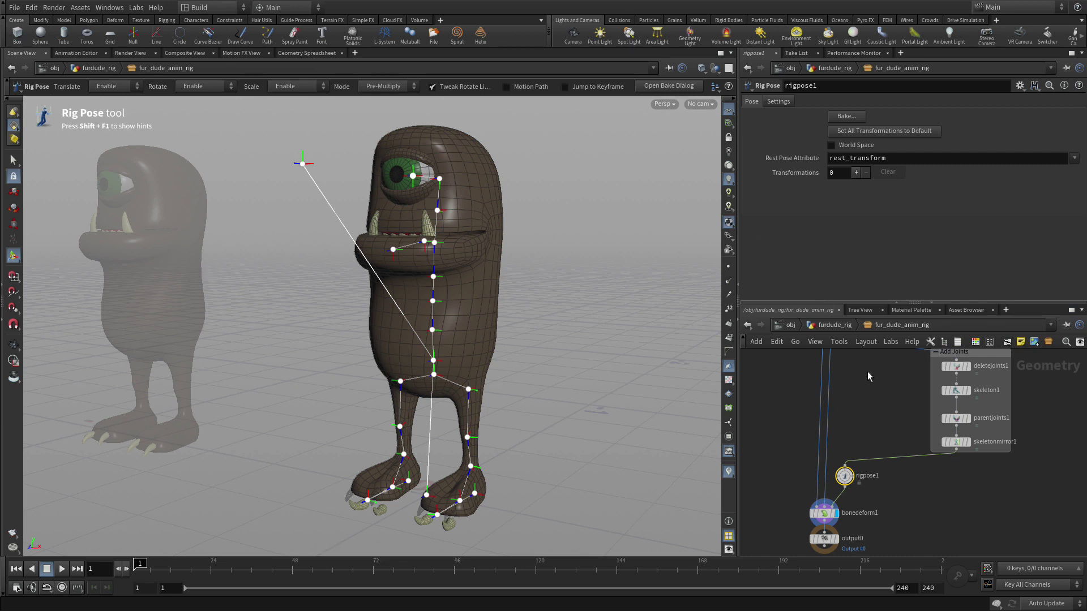
- Go up to the object level, check the rig in test_rig, and return inside fur_dude_anim_rig
left_click(846, 328)
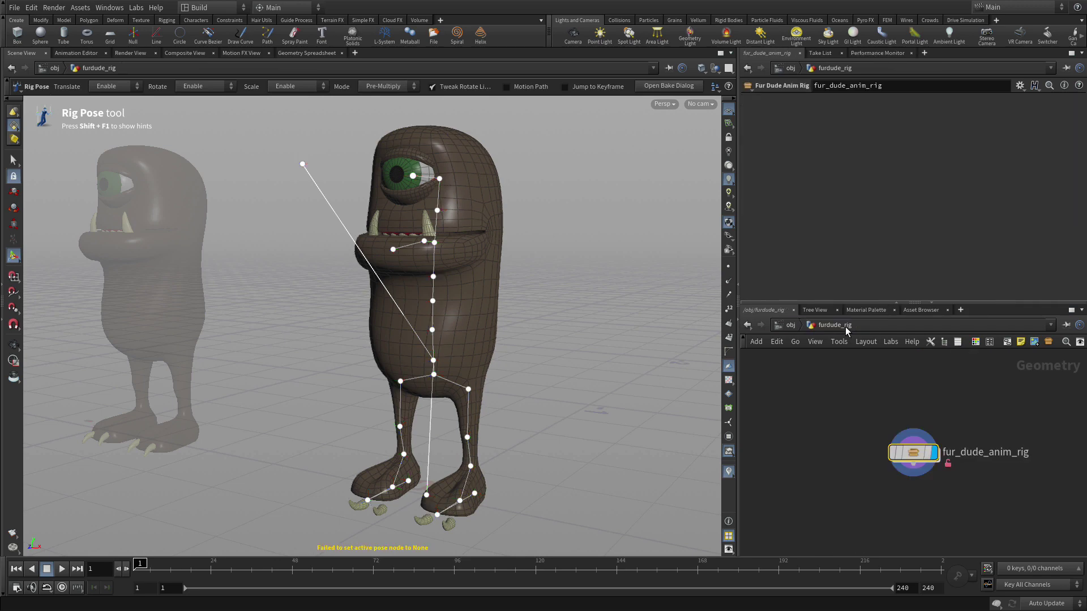
left_click(790, 325)
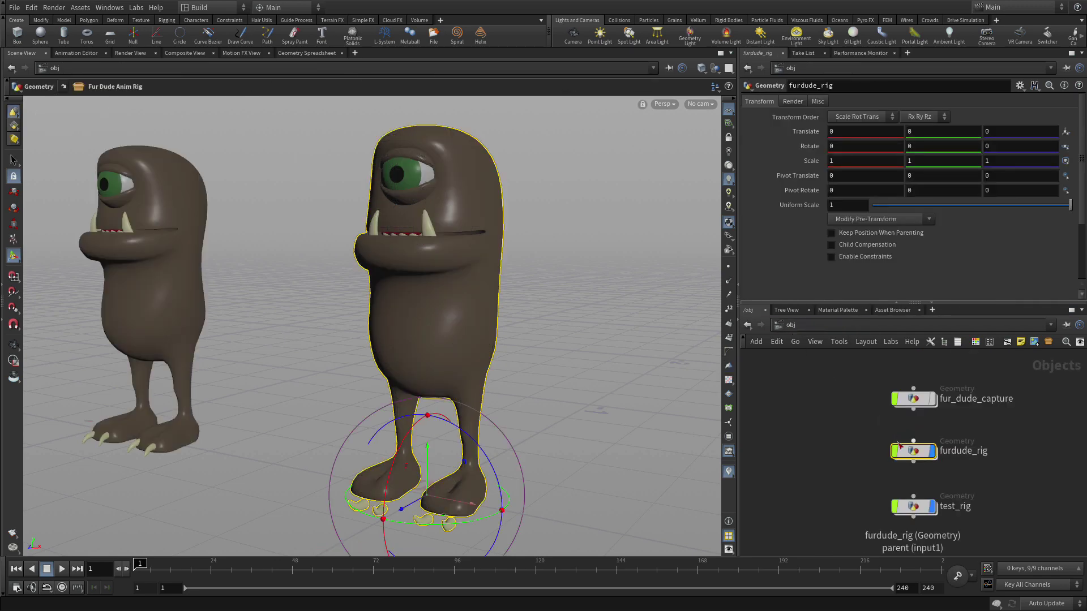
left_click(836, 429)
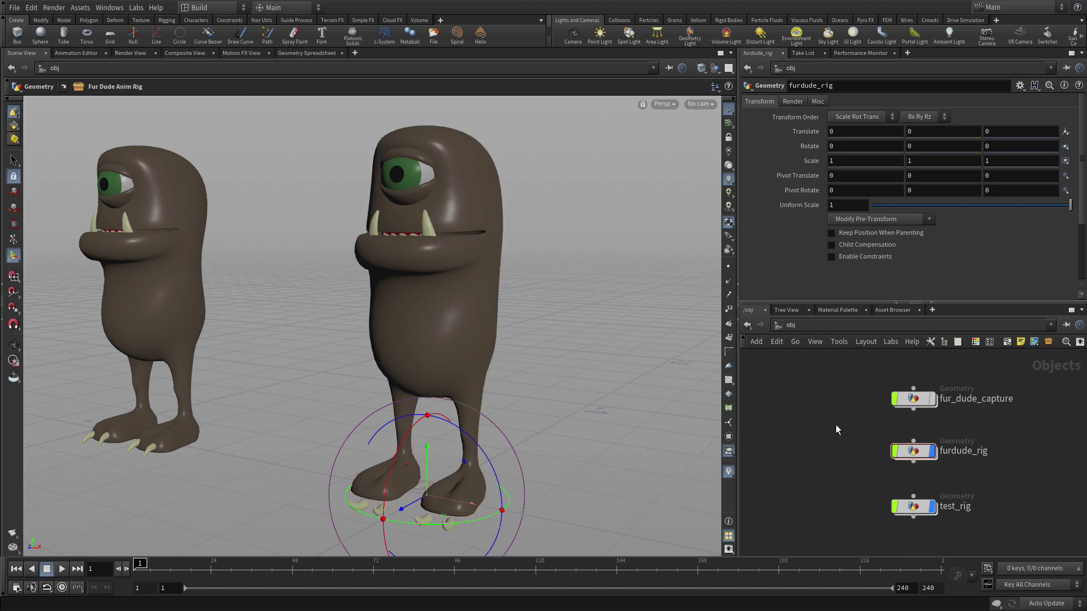
key("1")
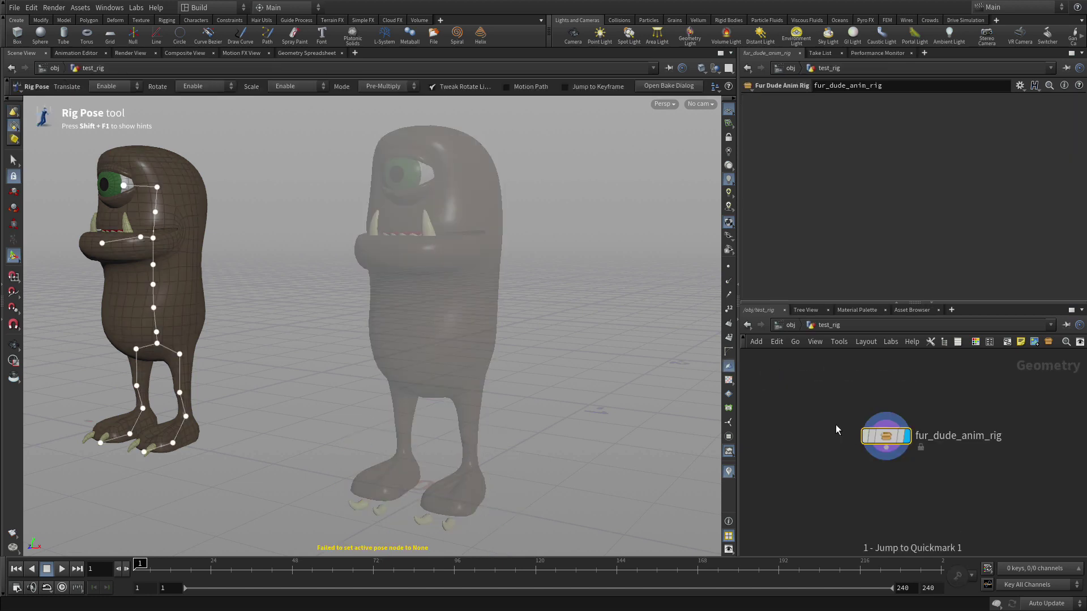
key("2")
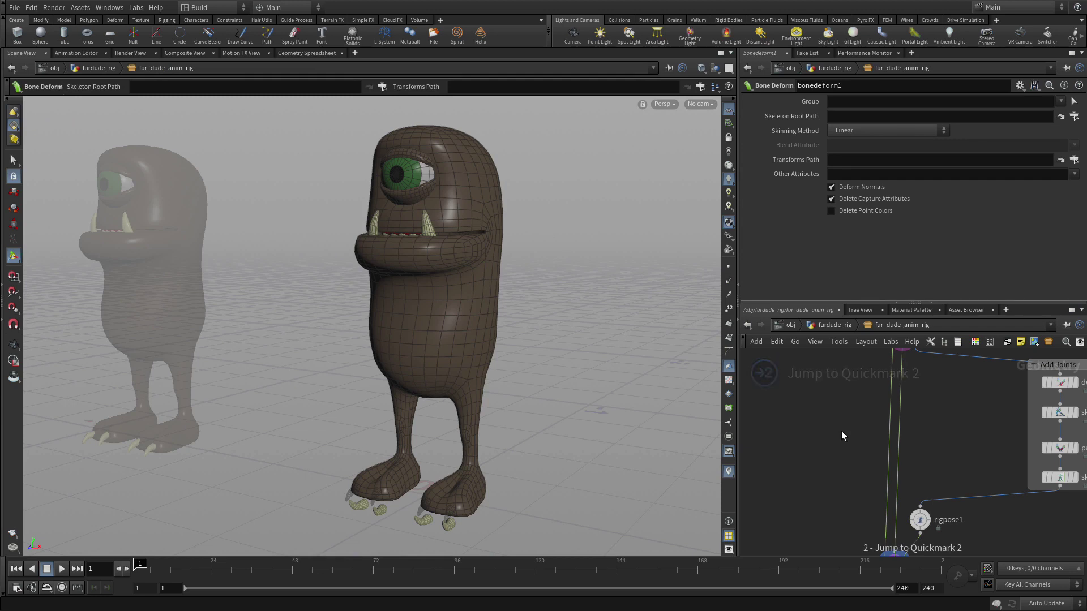
- Save the changes to the Fur Dude Anim Rig asset
key("space")
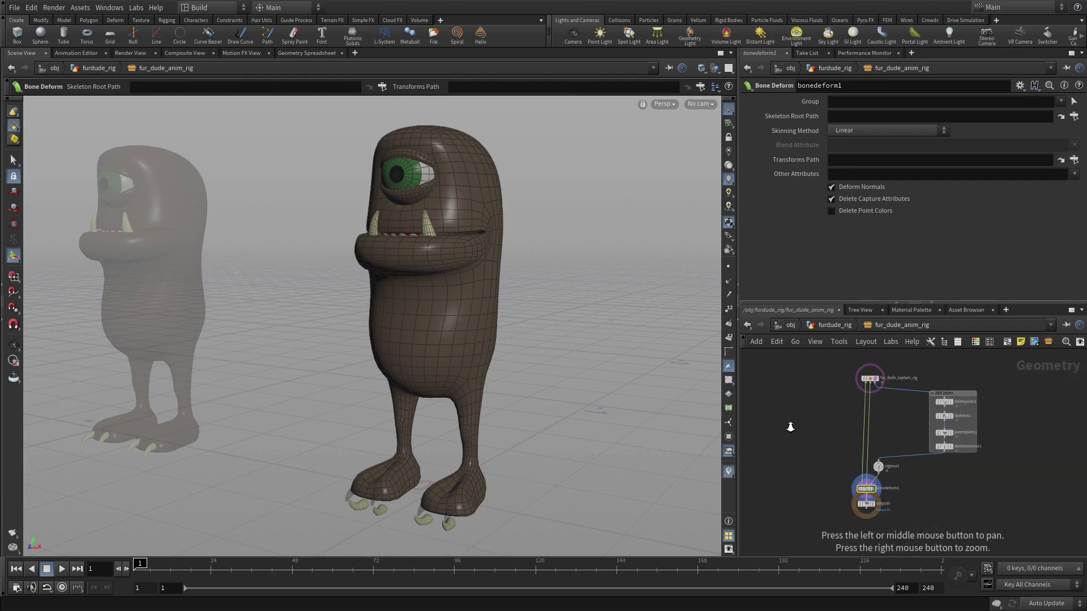
left_click(81, 8)
mouse_move(103, 70)
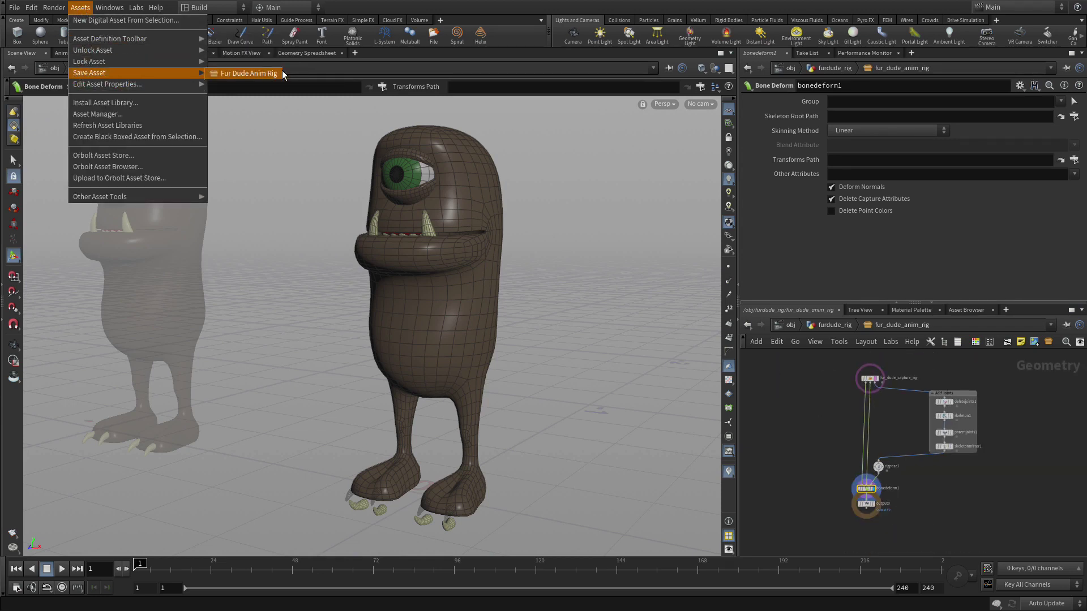
left_click(271, 70)
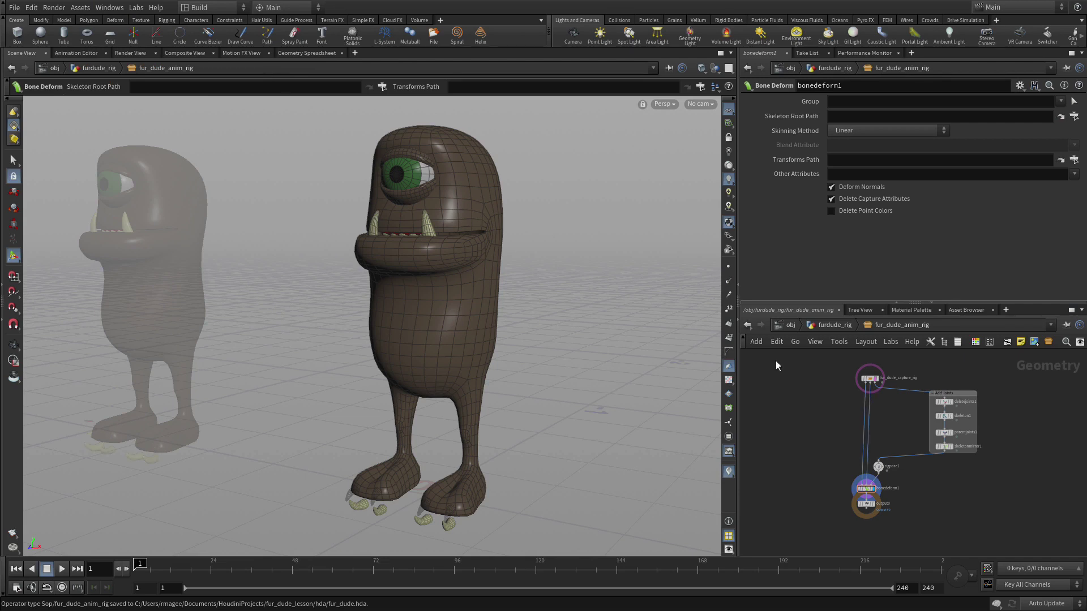
- Go into test_rig and activate the Rig Pose tool on its fur_dude_anim_rig asset
key("1")
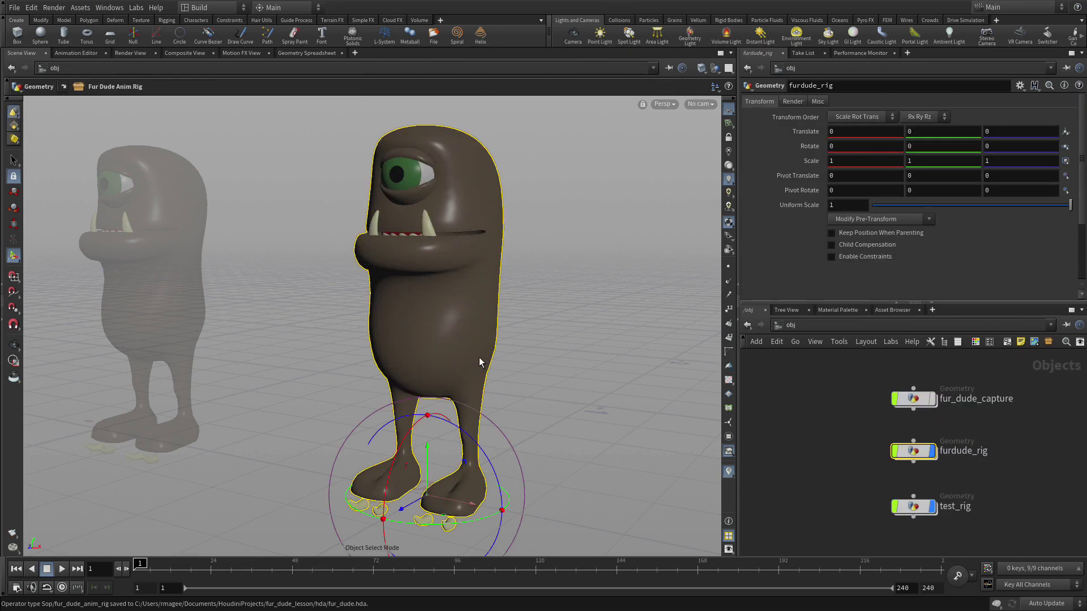
left_click(762, 391)
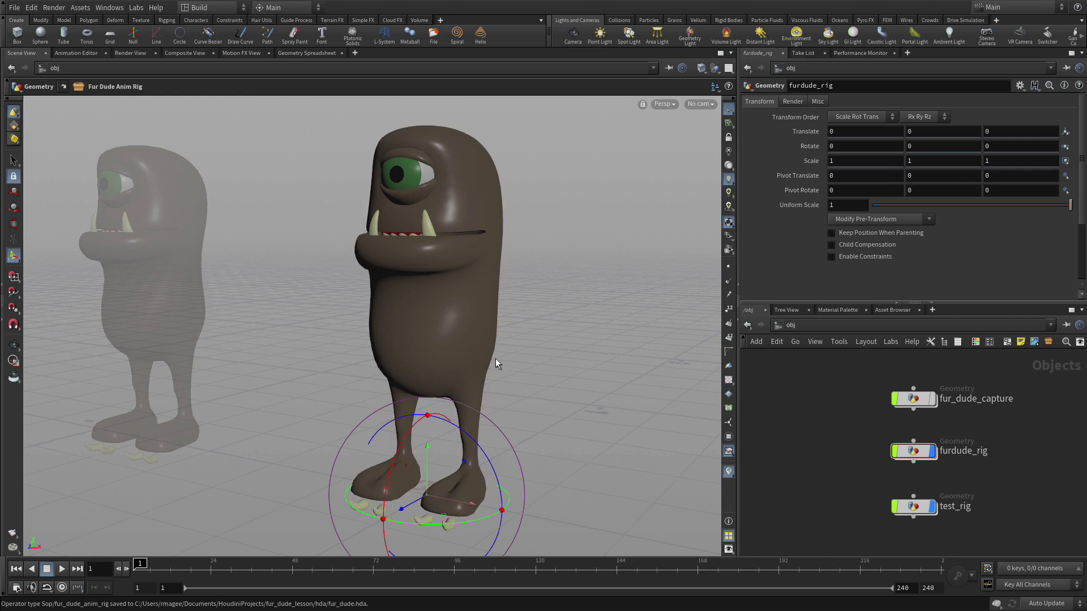
left_click(13, 160)
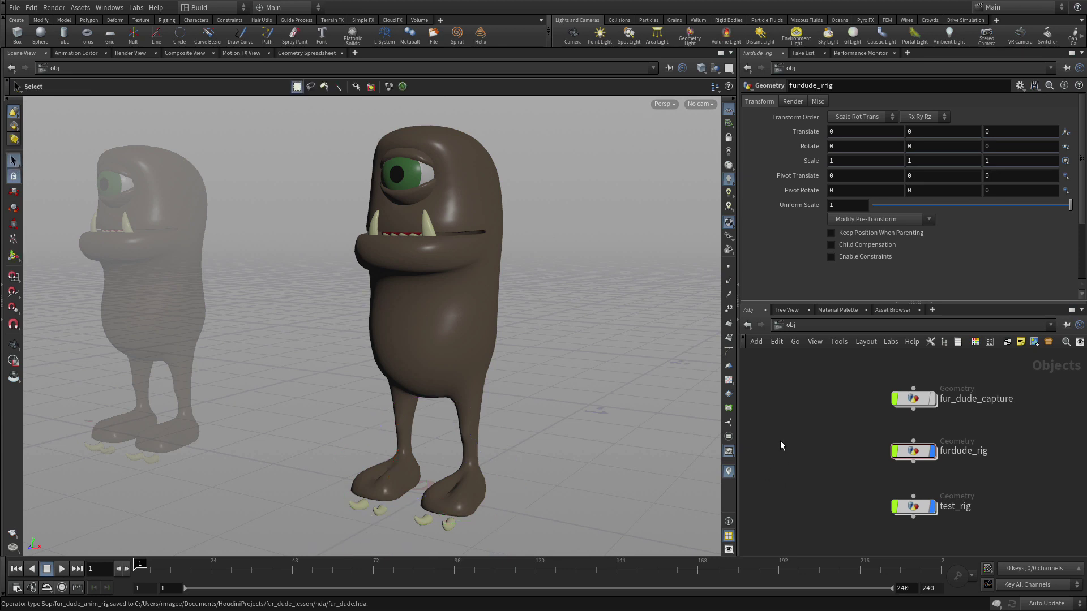
key("1")
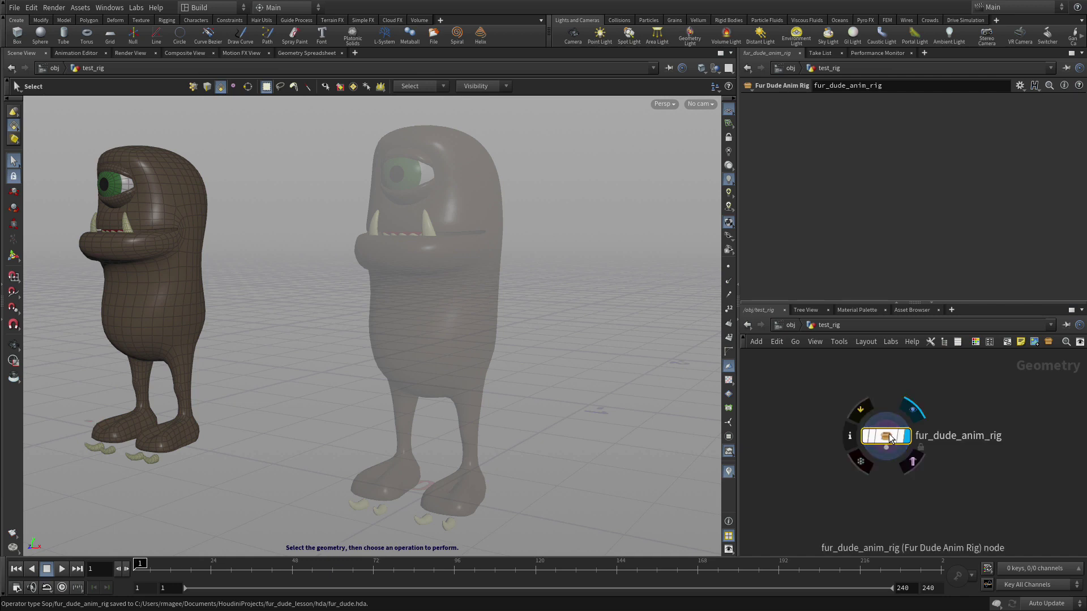
left_click(13, 255)
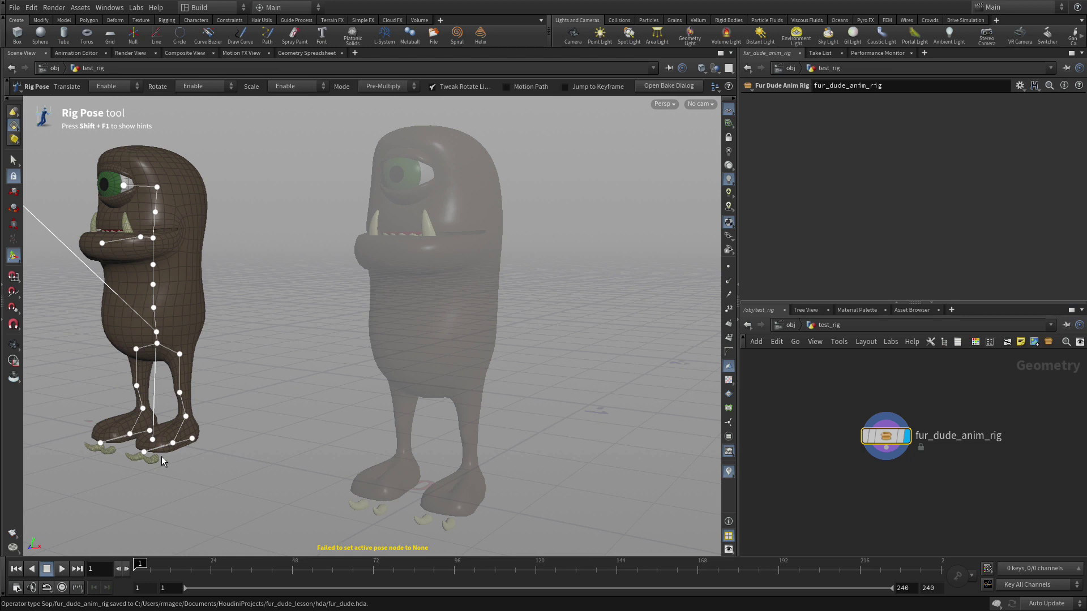
- Return inside fur_dude_anim_rig, select the l_toe joint of the skeleton1 node, and open the joint's parameters beside the feet
key("2")
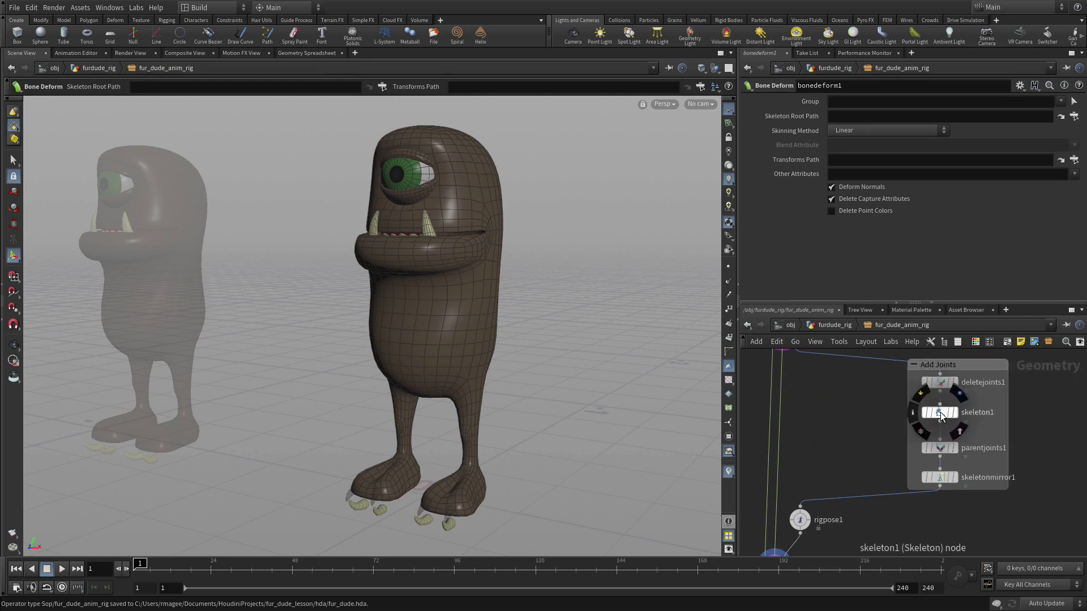
left_click(939, 413)
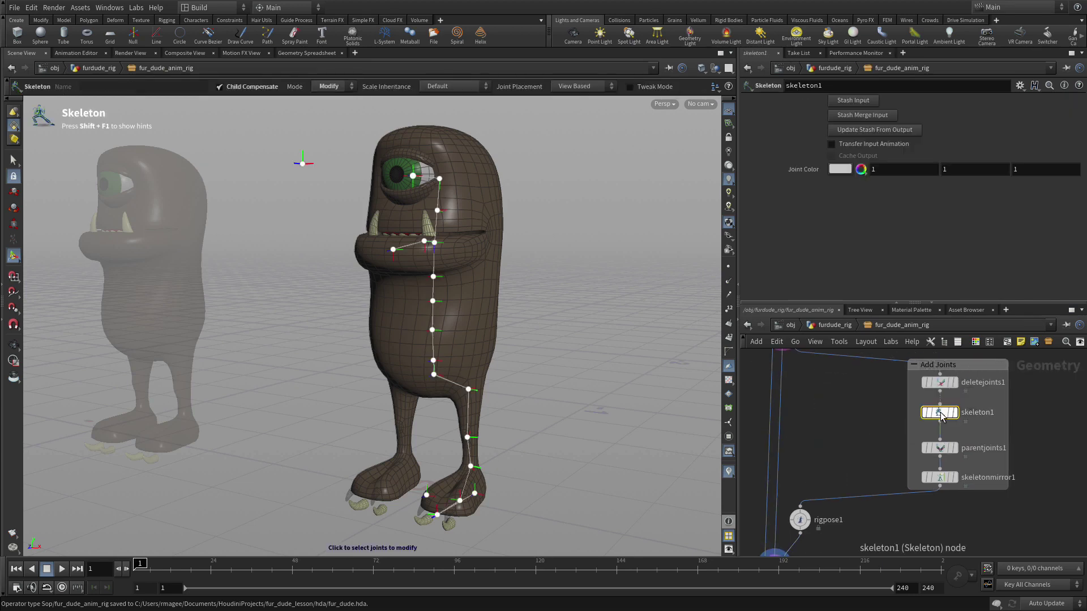
left_click(437, 516)
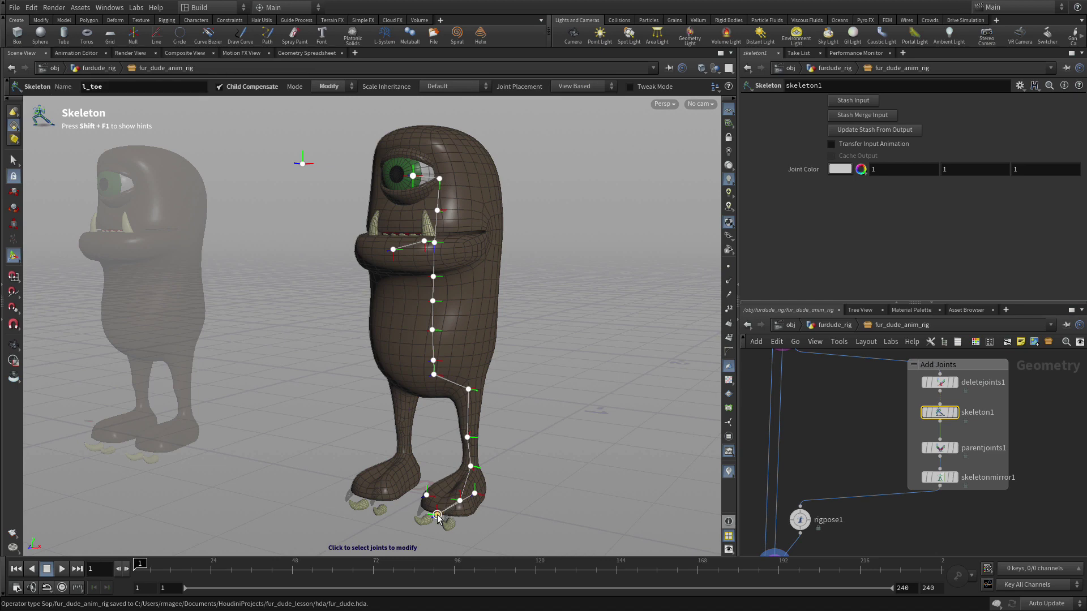
right_click_drag(527, 470, 583, 457, "alt")
middle_click_drag(583, 456, 601, 286, "alt")
left_click_drag(602, 285, 568, 301, "alt")
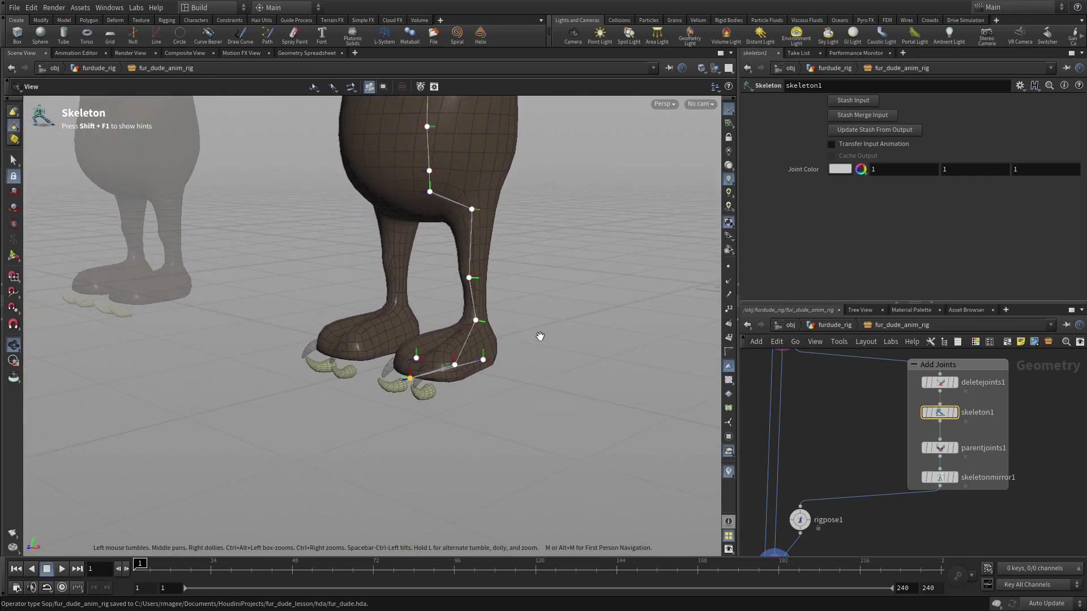
right_click_drag(540, 336, 593, 313)
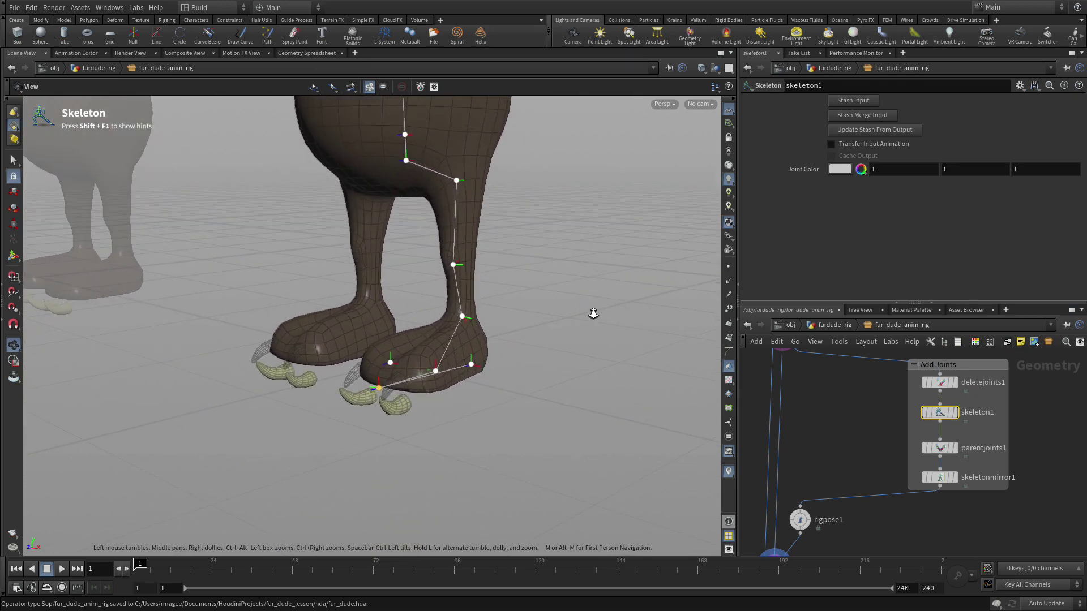
key("p")
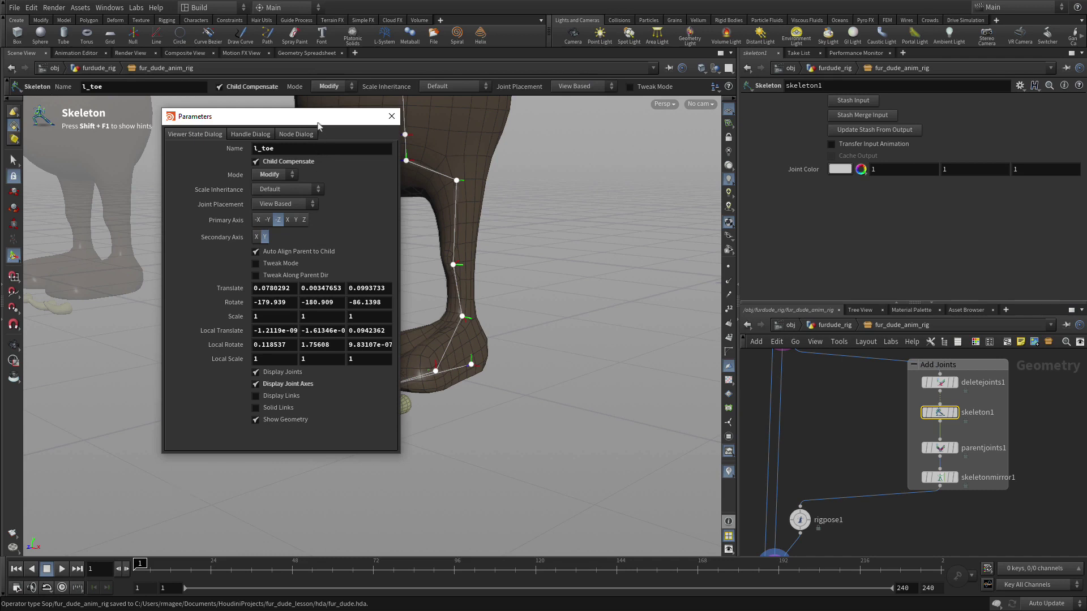
left_click_drag(318, 123, 153, 157)
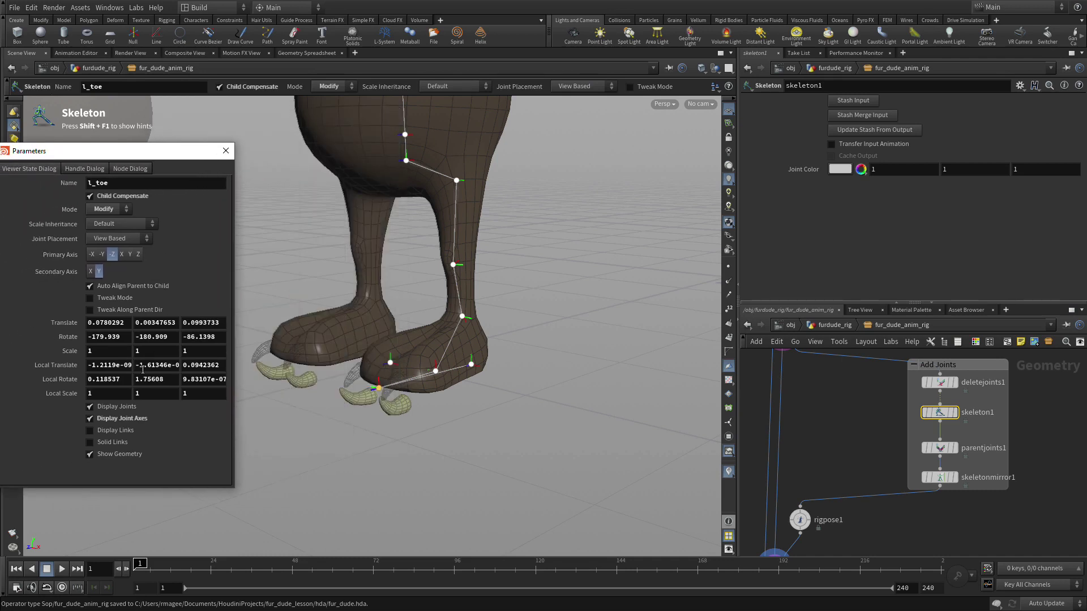
- Set the l_toe joint's rotation to 0, 0, 0
left_click(124, 338)
type("0")
key("Tab")
type("0")
key("Tab")
type("0")
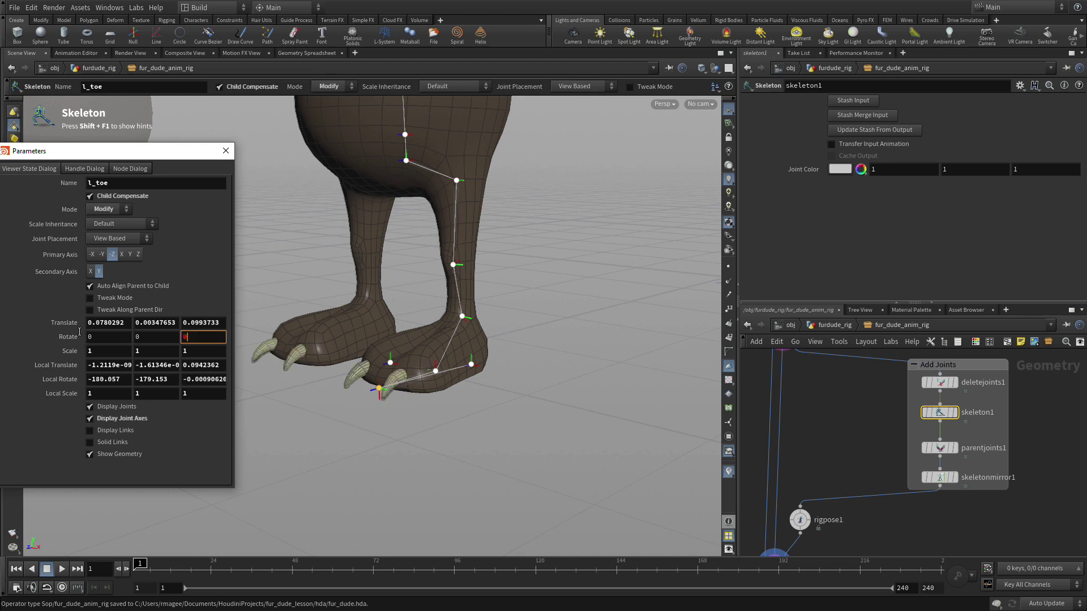
key("Tab")
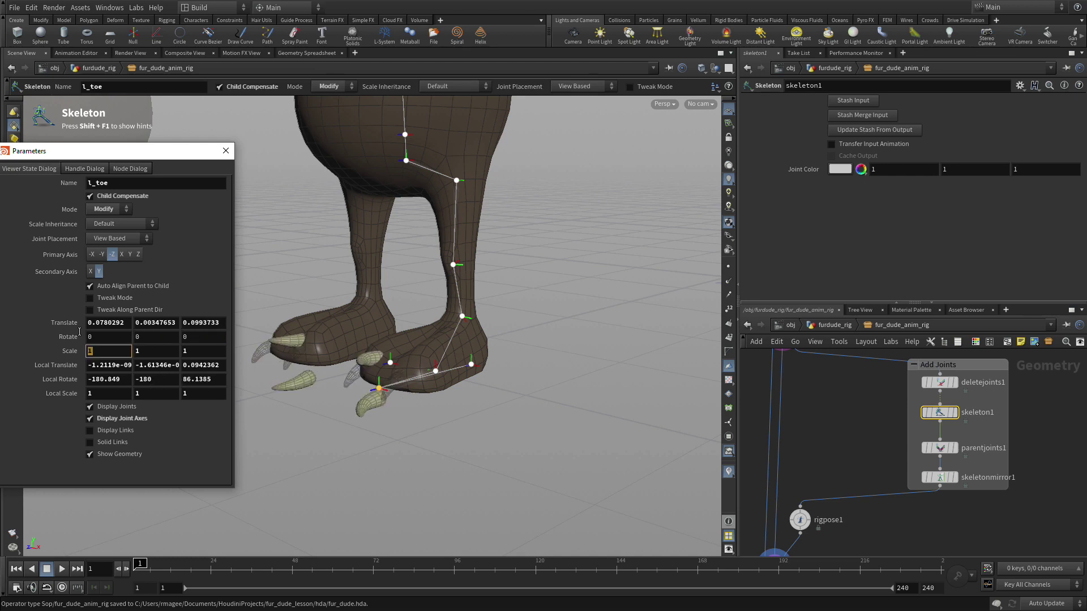
- Try a Z rotation of 90 on the l_toe joint
left_click(184, 336)
key("Caps_Lock")
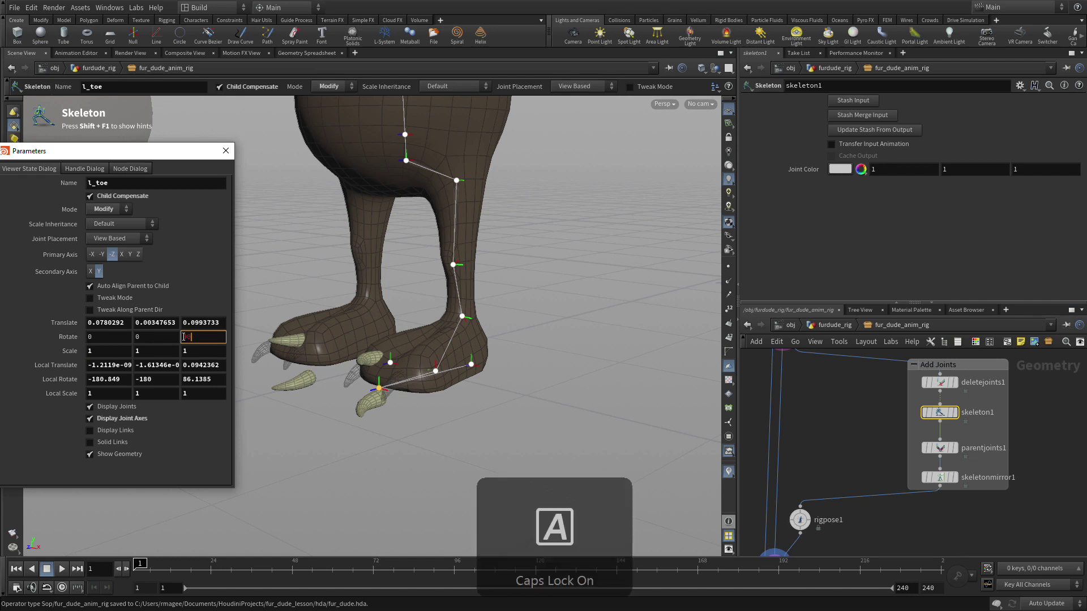
type("90")
key("Tab")
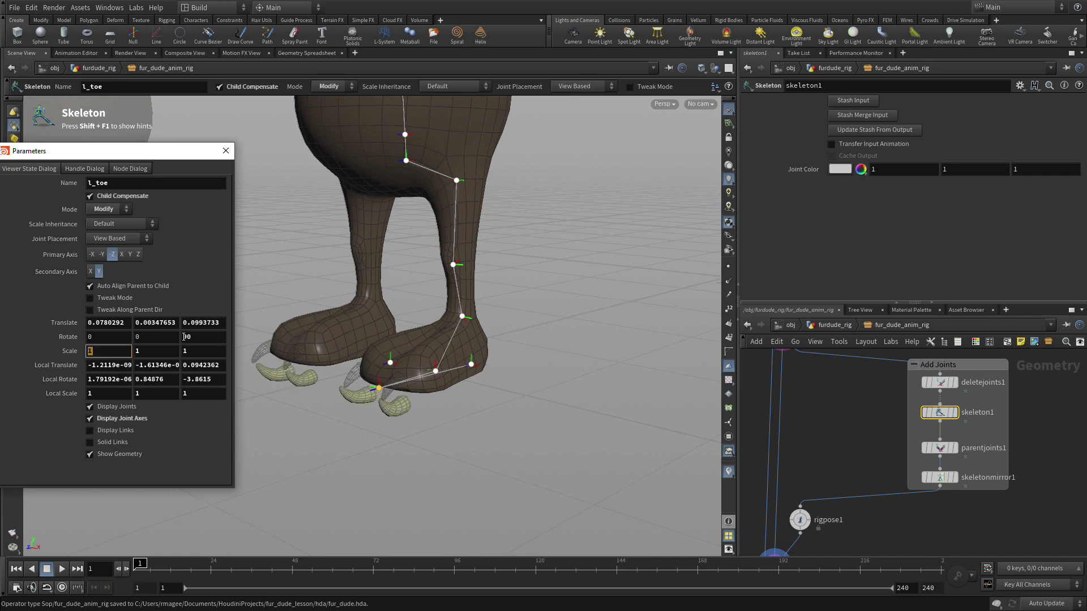
- Set the l_toe joint's Z rotation to -90 and close its parameters
double_click(184, 337)
type("-90")
key("Return")
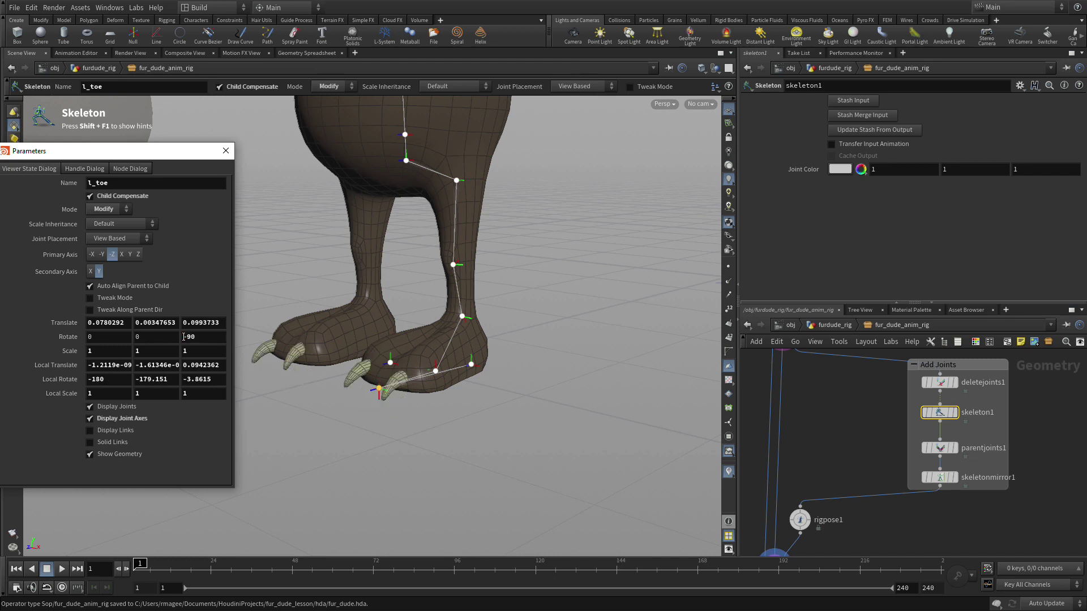
left_click(224, 151)
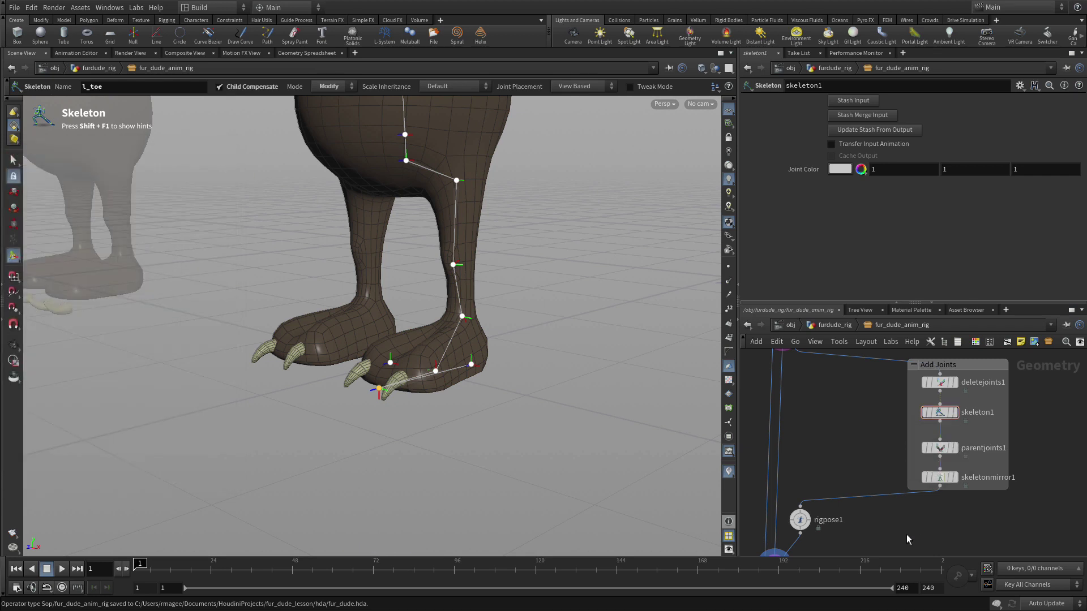
- Save the corrected toe joint rotation to the Fur Dude Anim Rig asset
middle_click_drag(905, 540, 944, 421)
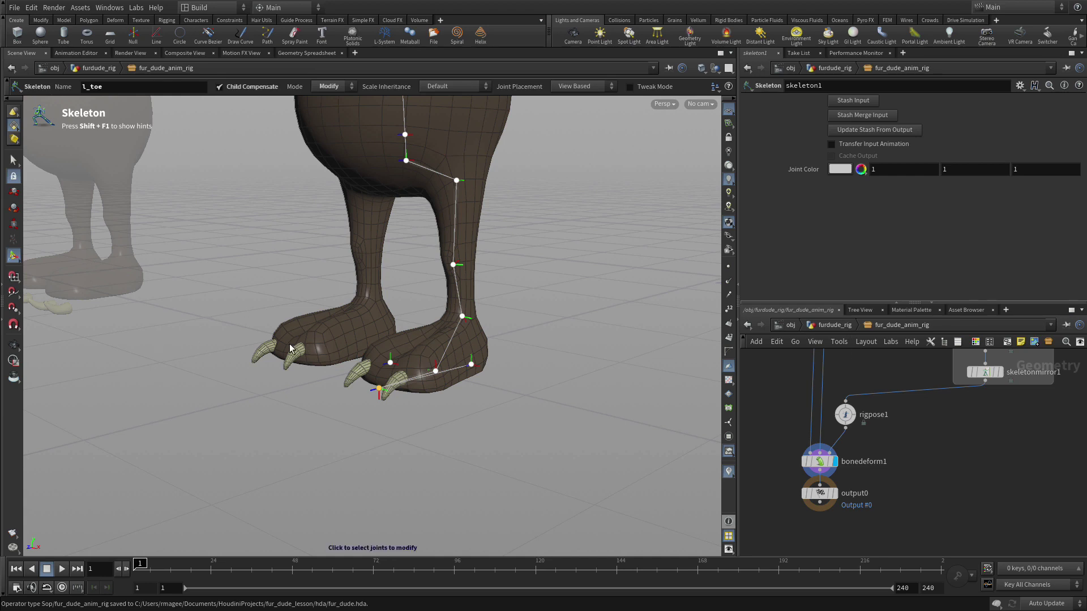
left_click(85, 9)
mouse_move(95, 74)
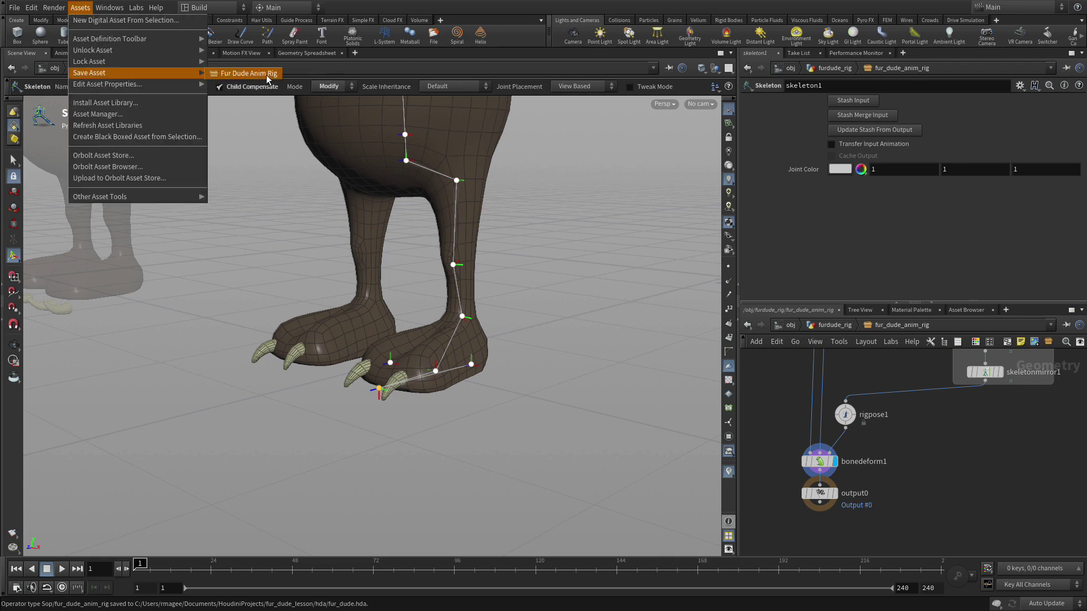
left_click(266, 74)
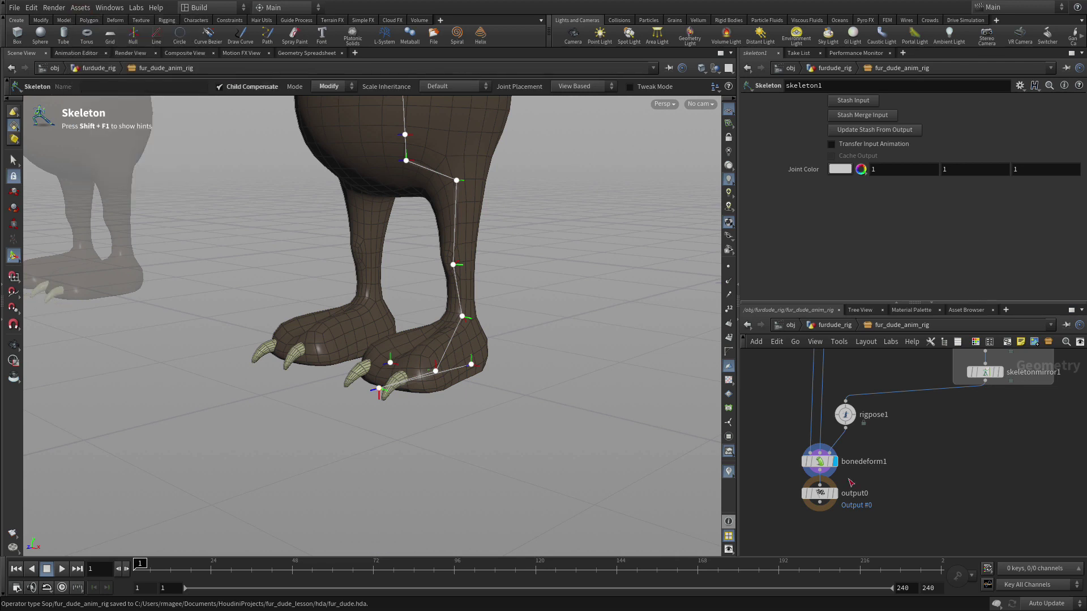
- Go up to furdude_rig and inspect the claws and skeleton on the whole character
left_click(837, 324)
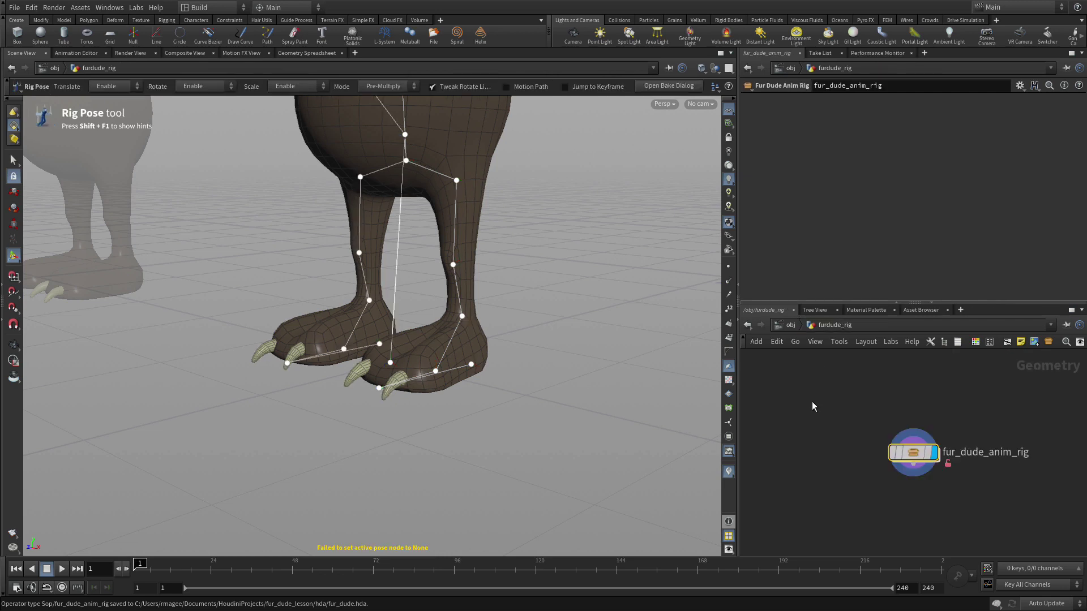
right_click_drag(514, 371, 323, 364, "alt")
middle_click_drag(392, 334, 414, 435, "alt")
middle_click_drag(429, 400, 444, 421, "alt")
left_click_drag(418, 405, 428, 406, "alt")
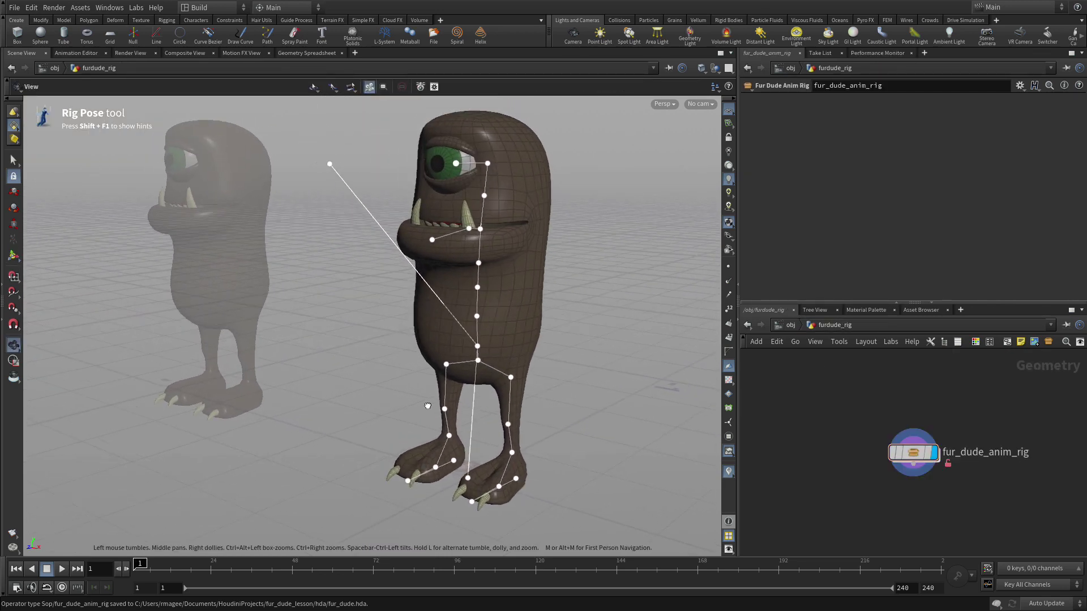
key("Return")
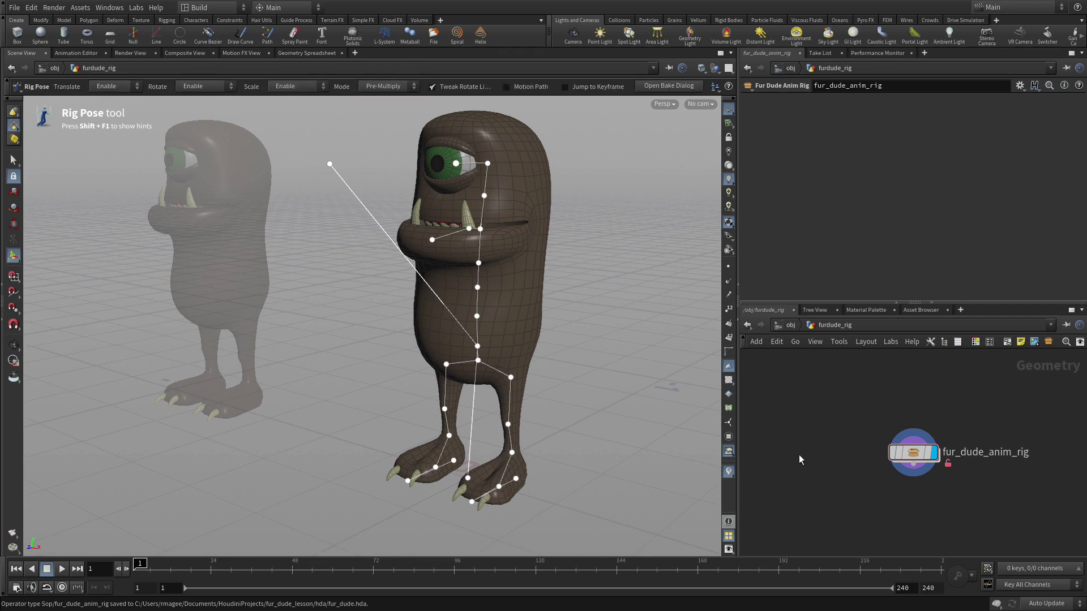
- Check the updated rig in test_rig, return inside fur_dude_anim_rig, and view the whole character
key("1")
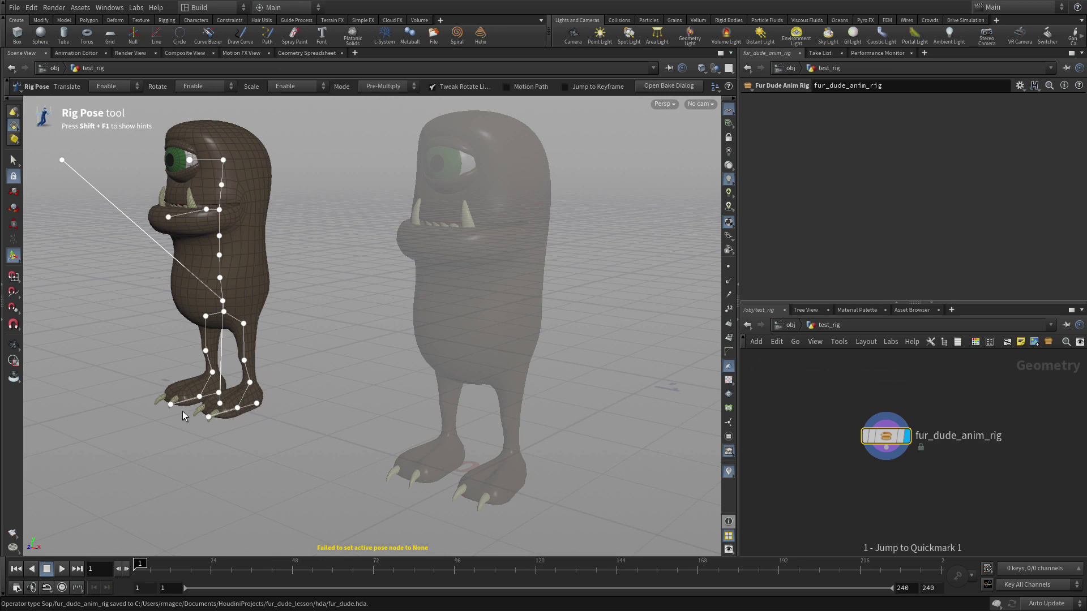
left_click(219, 236)
key("s")
key("2")
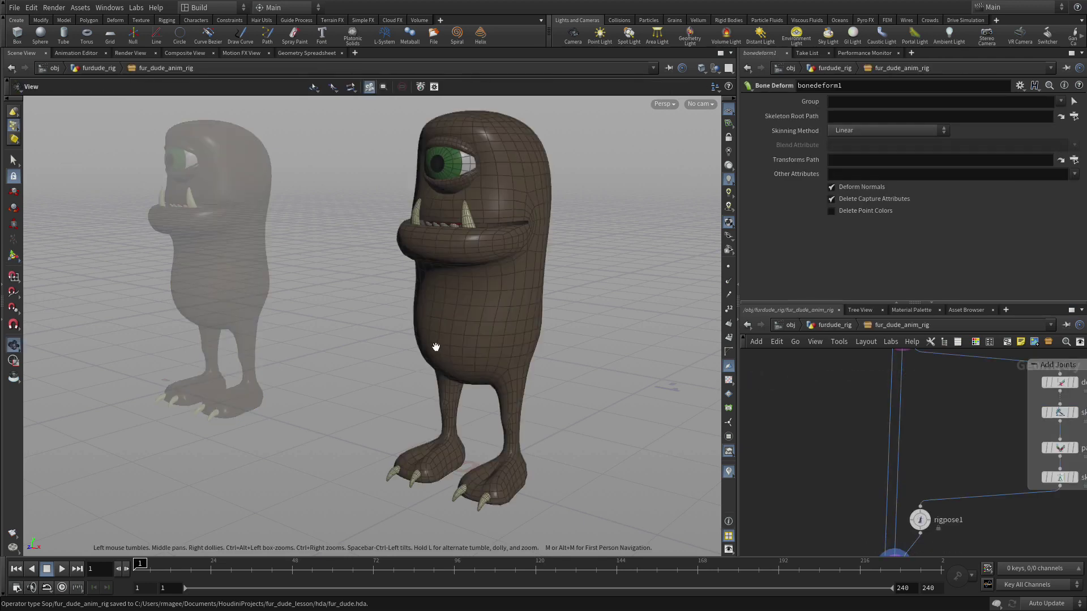
left_click_drag(437, 346, 388, 379)
key("Return")
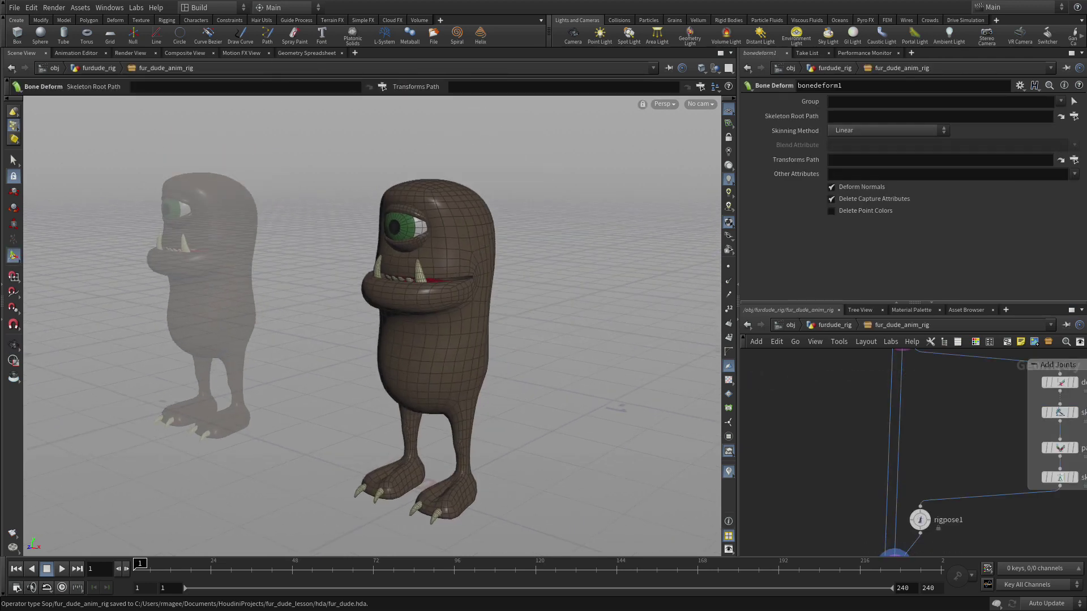